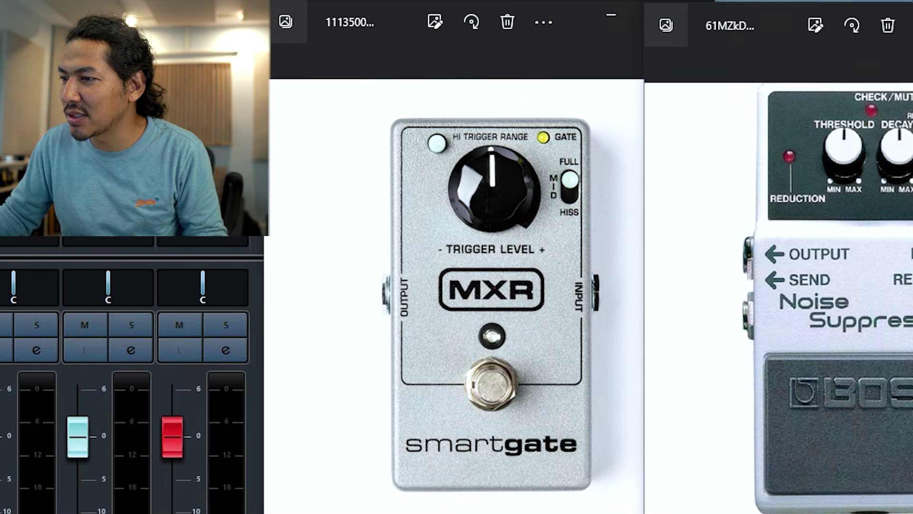
Step: Move the Boss Noise Suppressor NS-2 picture over the MXR smartgate picture and close both pedal images
{"action": "left_click_drag", "start_coordinate": [911, 25], "coordinate": [571, 24]}
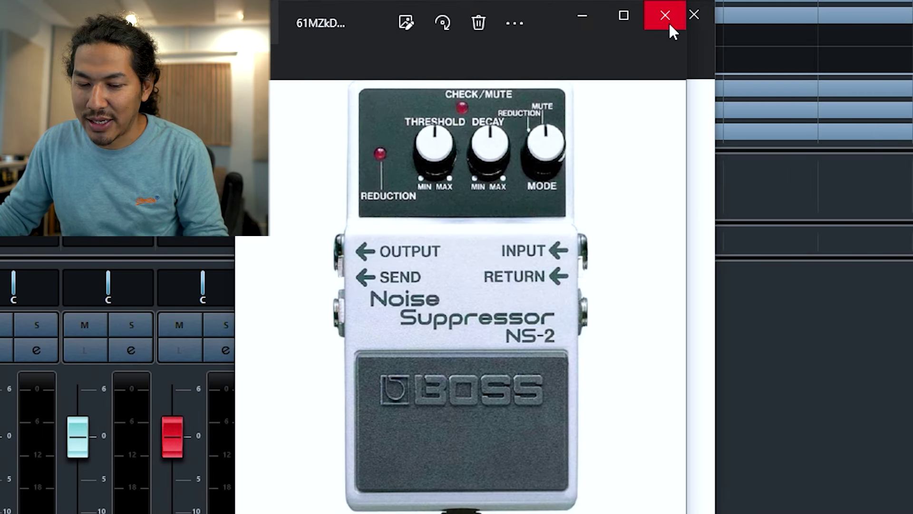
{"action": "left_click", "coordinate": [670, 25]}
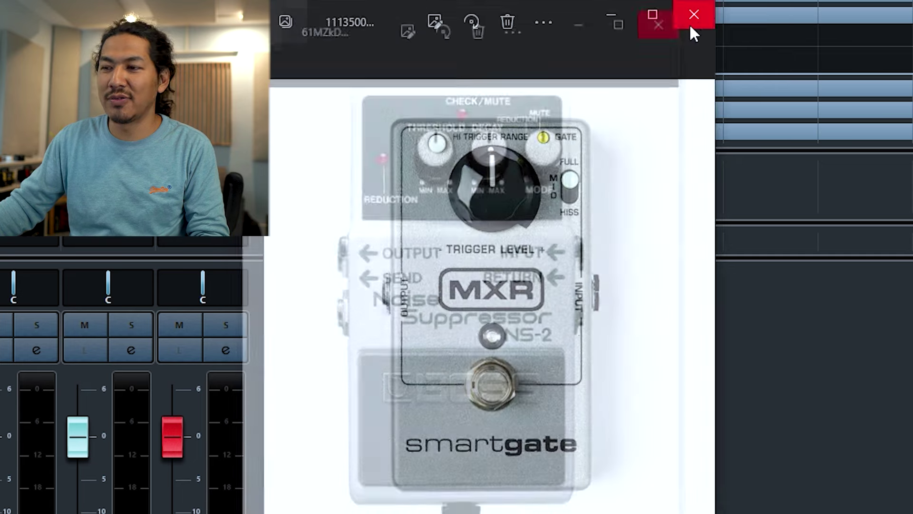
{"action": "left_click", "coordinate": [695, 23]}
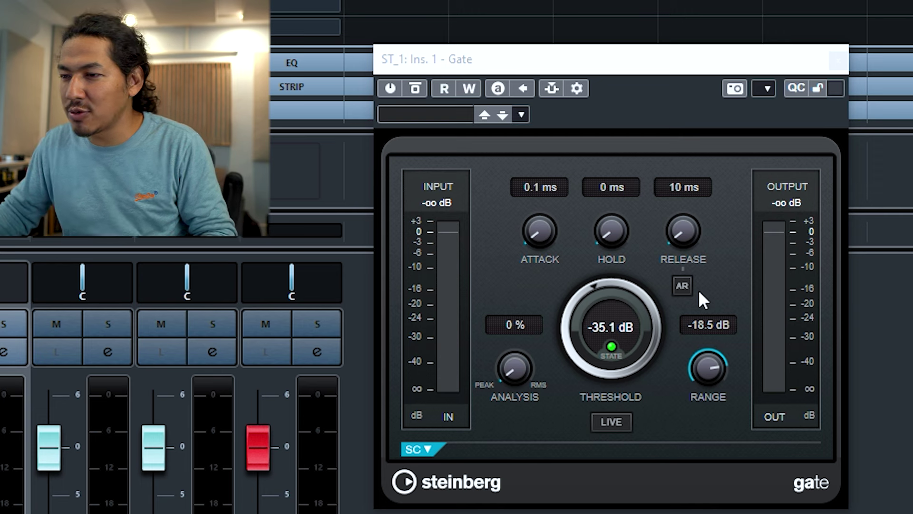
Step: Reposition the Gate plug-in window over the mixer and lower the gate's threshold to -60.0 dB
{"action": "left_click_drag", "start_coordinate": [660, 67], "coordinate": [561, 66]}
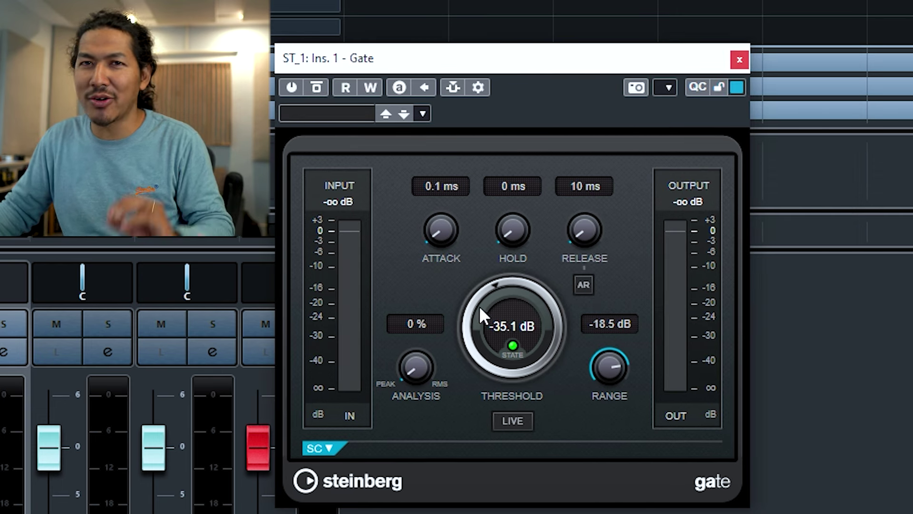
{"action": "left_click_drag", "start_coordinate": [513, 288], "coordinate": [499, 301]}
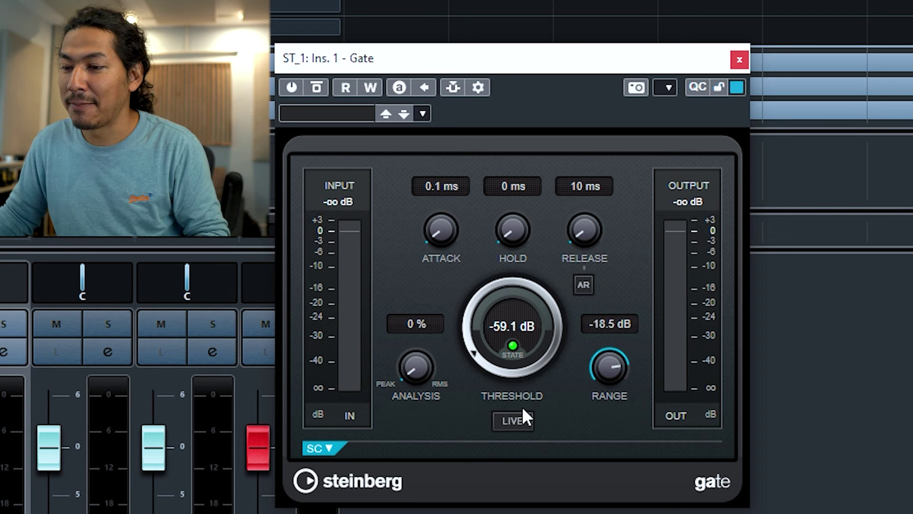
{"action": "left_click_drag", "start_coordinate": [497, 300], "coordinate": [496, 328]}
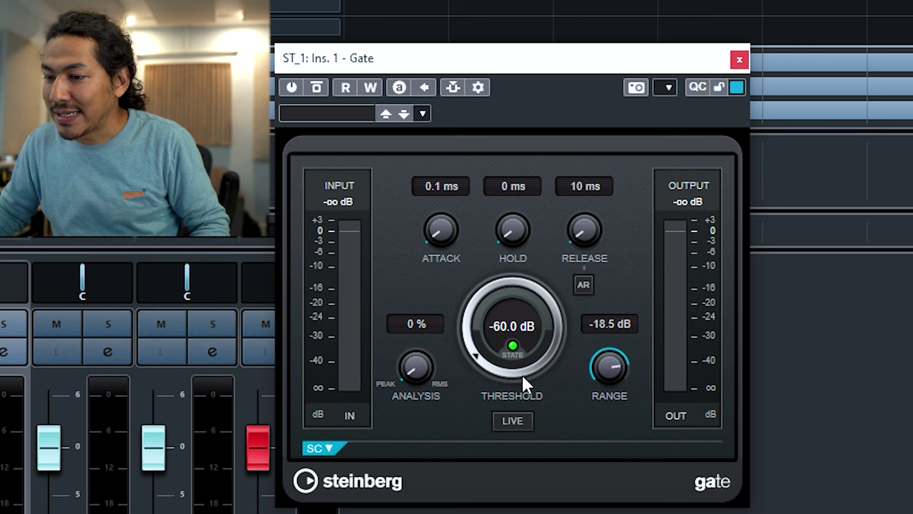
Step: Sweep the gate's threshold up to 0.0 dB, down to -18.0 dB and back up to 0.0 dB
{"action": "left_click_drag", "start_coordinate": [514, 373], "coordinate": [508, 101]}
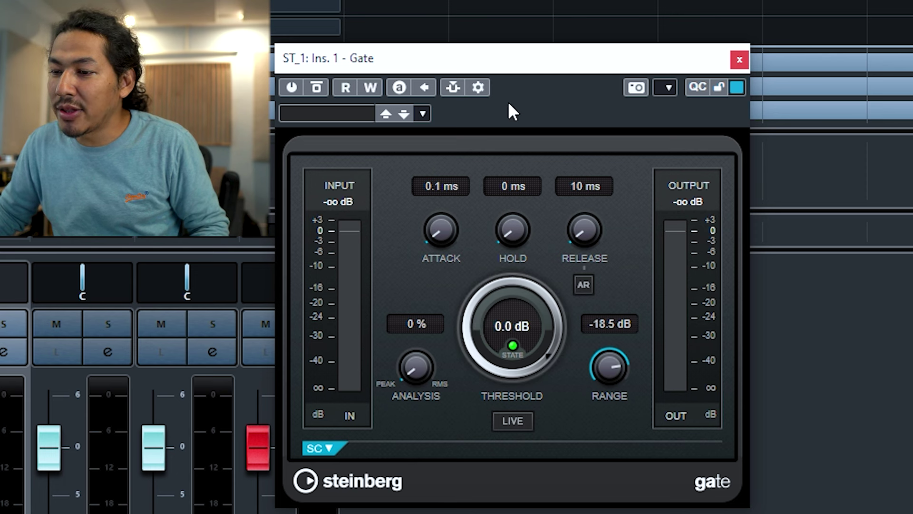
{"action": "left_click_drag", "start_coordinate": [520, 136], "coordinate": [531, 252]}
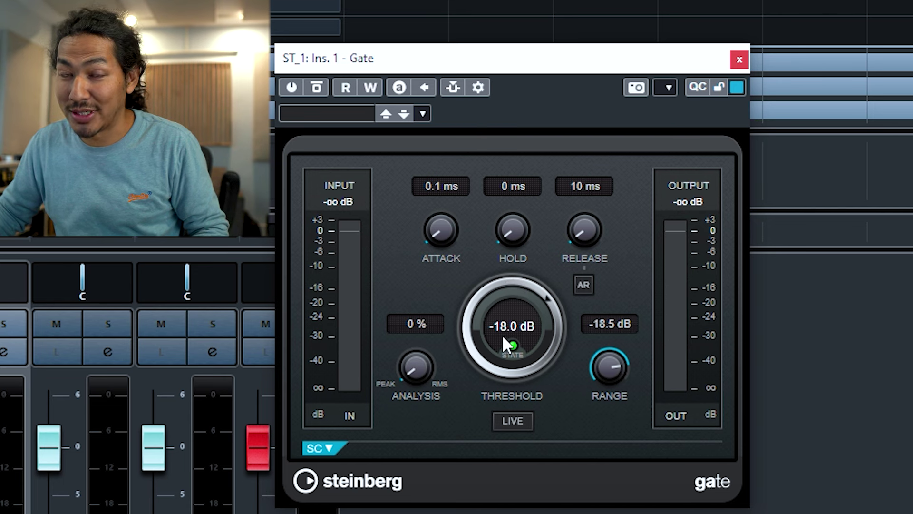
{"action": "left_click_drag", "start_coordinate": [502, 335], "coordinate": [500, 143]}
{"action": "left_click_drag", "start_coordinate": [485, 336], "coordinate": [512, 198]}
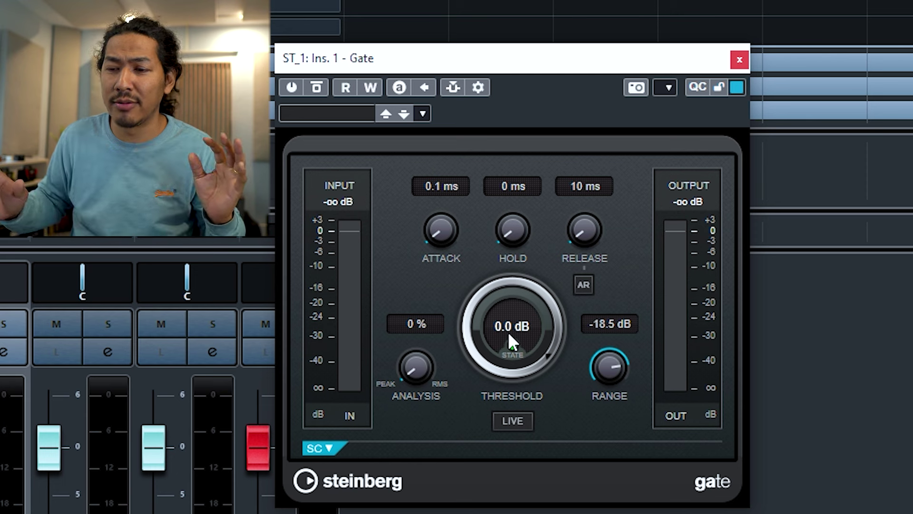
Step: Lower the gate's threshold to a moderate level of -20.3 dB
{"action": "left_click_drag", "start_coordinate": [508, 331], "coordinate": [483, 373]}
{"action": "left_click_drag", "start_coordinate": [478, 316], "coordinate": [472, 347]}
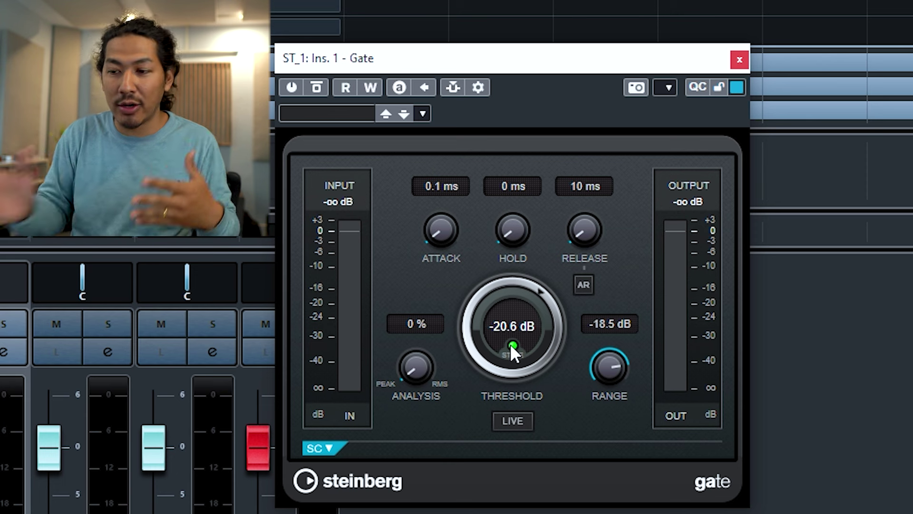
{"action": "left_click_drag", "start_coordinate": [498, 300], "coordinate": [486, 352]}
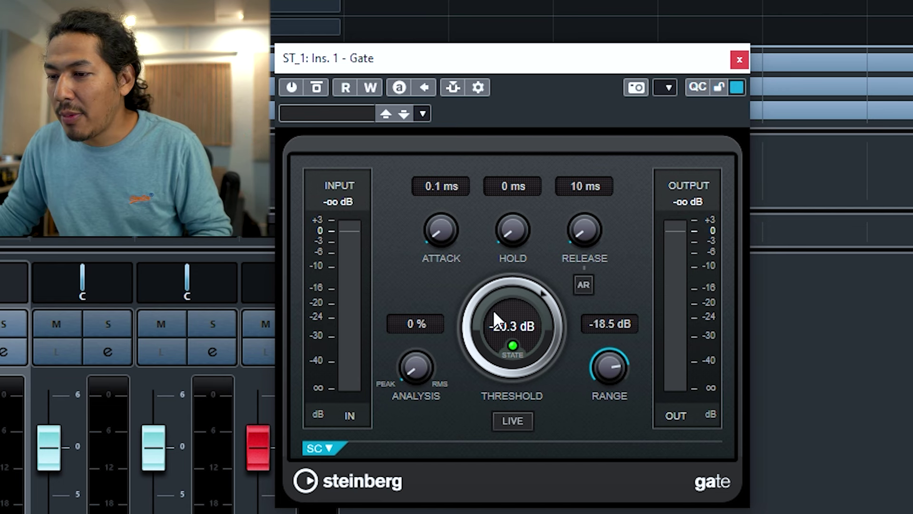
Step: Sweep the gate's threshold through 0.0 dB, -24.0 dB and -60.0 dB, and settle on -20.4 dB
{"action": "left_click_drag", "start_coordinate": [481, 298], "coordinate": [539, 257]}
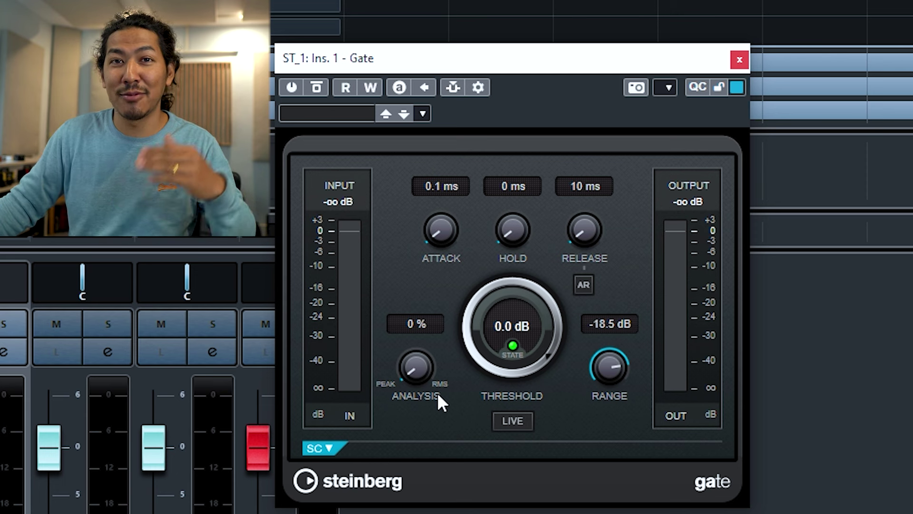
{"action": "left_click_drag", "start_coordinate": [494, 313], "coordinate": [484, 366]}
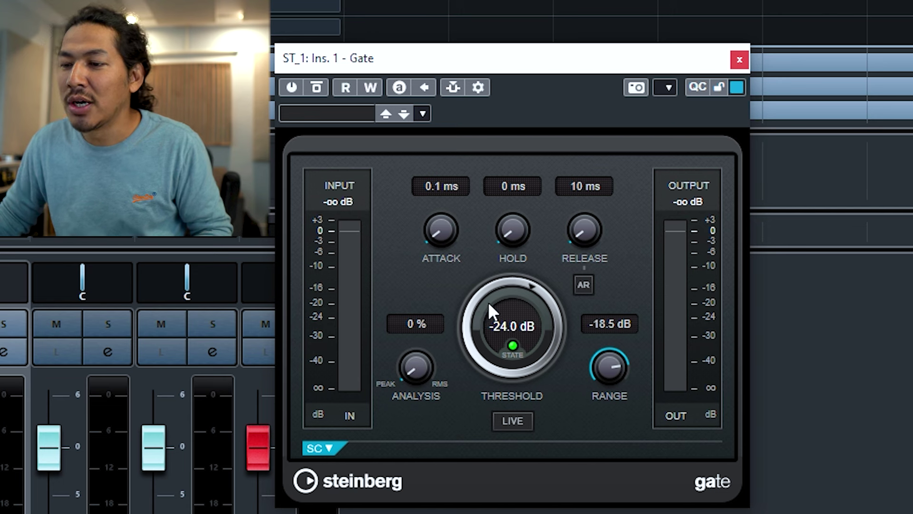
{"action": "left_click_drag", "start_coordinate": [493, 293], "coordinate": [485, 471]}
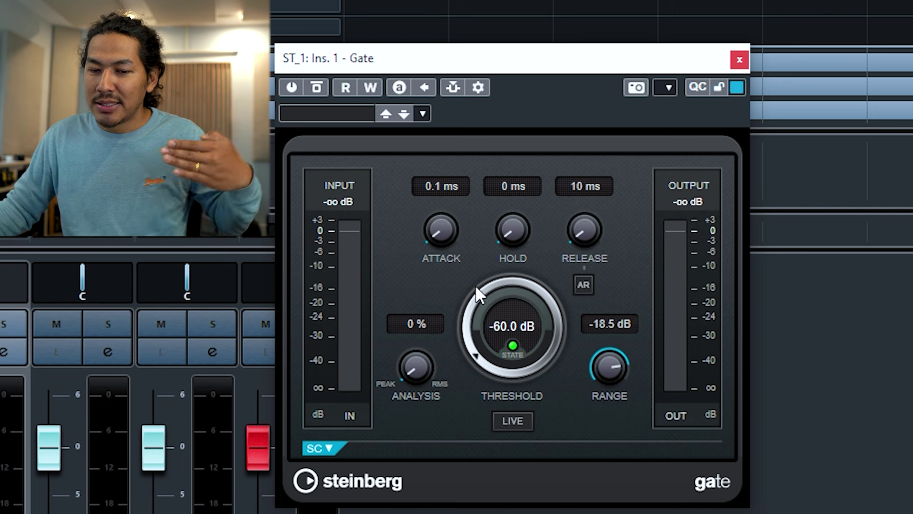
{"action": "left_click_drag", "start_coordinate": [492, 312], "coordinate": [494, 275]}
{"action": "left_click_drag", "start_coordinate": [569, 66], "coordinate": [547, 245]}
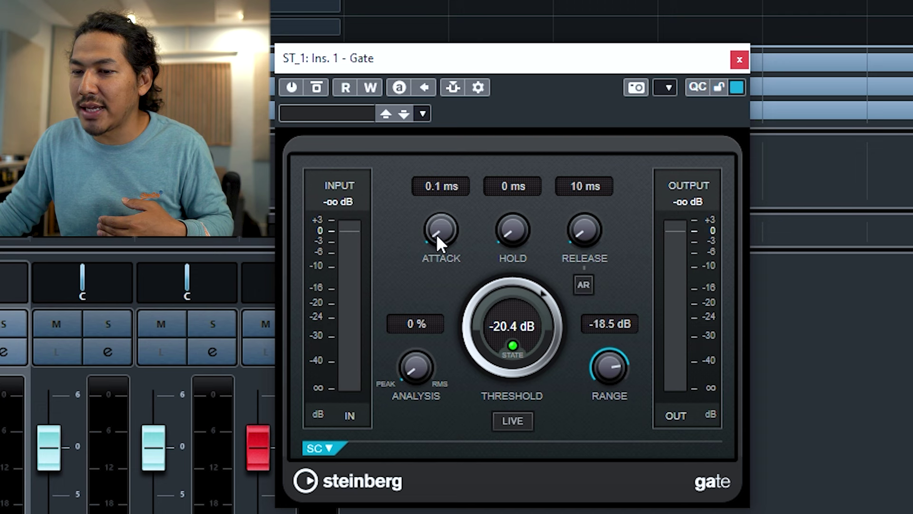
Step: Raise the gate's attack time to 550.0 ms and further to 615.0 ms
{"action": "left_click_drag", "start_coordinate": [435, 234], "coordinate": [449, 321]}
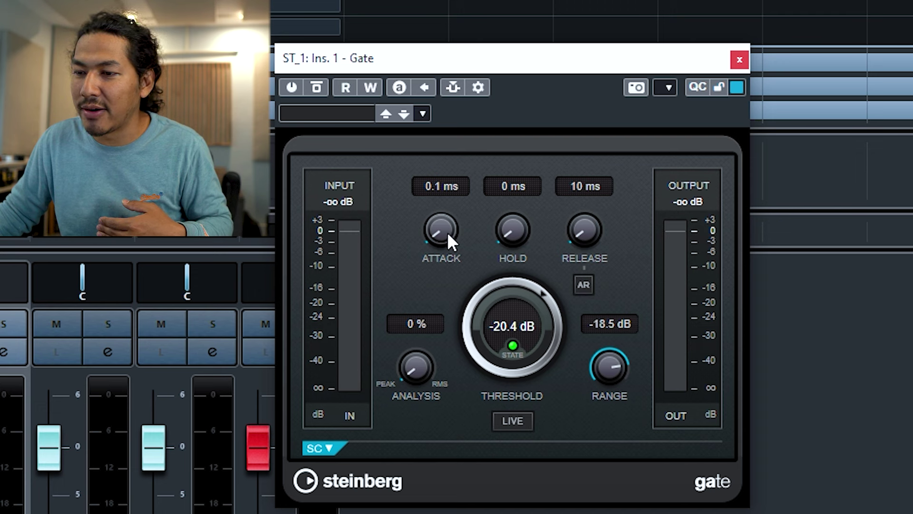
{"action": "left_click_drag", "start_coordinate": [441, 184], "coordinate": [447, 289]}
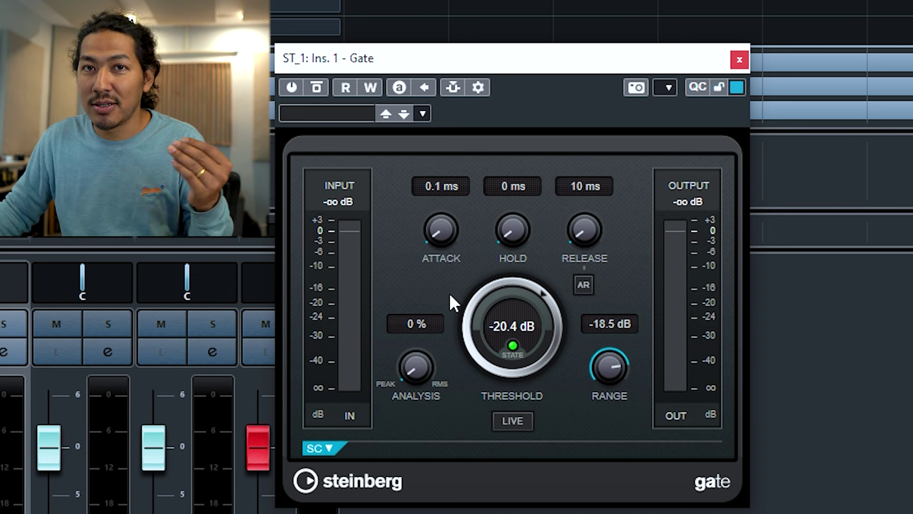
{"action": "left_click_drag", "start_coordinate": [446, 227], "coordinate": [448, 120]}
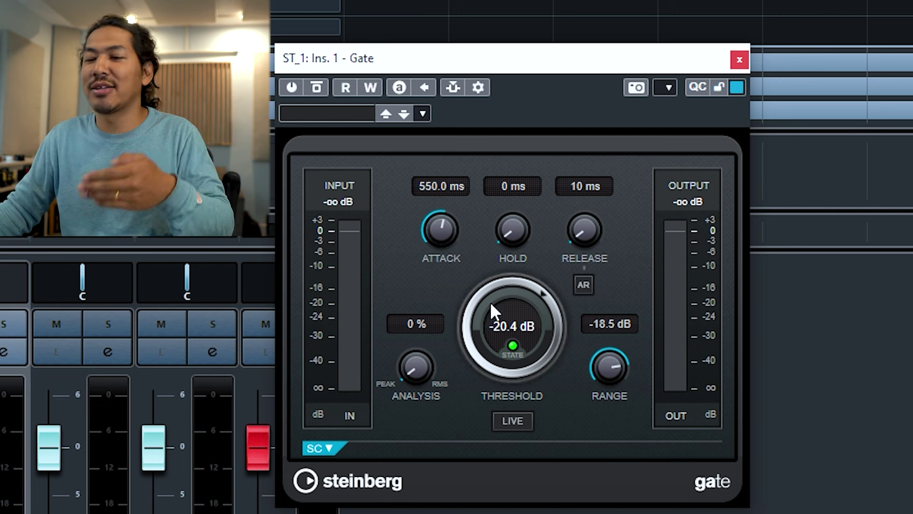
{"action": "mouse_move", "coordinate": [442, 228]}
{"action": "left_mouse_down"}
{"action": "mouse_move", "coordinate": [436, 301]}
{"action": "mouse_move", "coordinate": [443, 217]}
{"action": "left_mouse_up"}
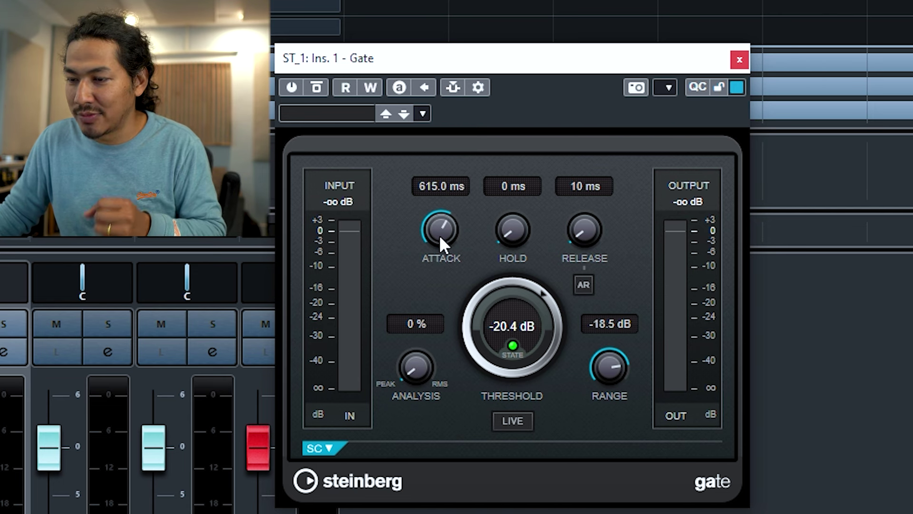
Step: Set the gate's attack to 0.1 ms, try a release of 79 ms, and return the release to 10 ms
{"action": "left_click_drag", "start_coordinate": [439, 235], "coordinate": [445, 377]}
{"action": "left_click_drag", "start_coordinate": [589, 234], "coordinate": [588, 277]}
{"action": "left_click_drag", "start_coordinate": [440, 229], "coordinate": [458, 286]}
{"action": "mouse_move", "coordinate": [574, 231]}
{"action": "left_mouse_down"}
{"action": "mouse_move", "coordinate": [589, 151]}
{"action": "mouse_move", "coordinate": [589, 236]}
{"action": "left_mouse_up"}
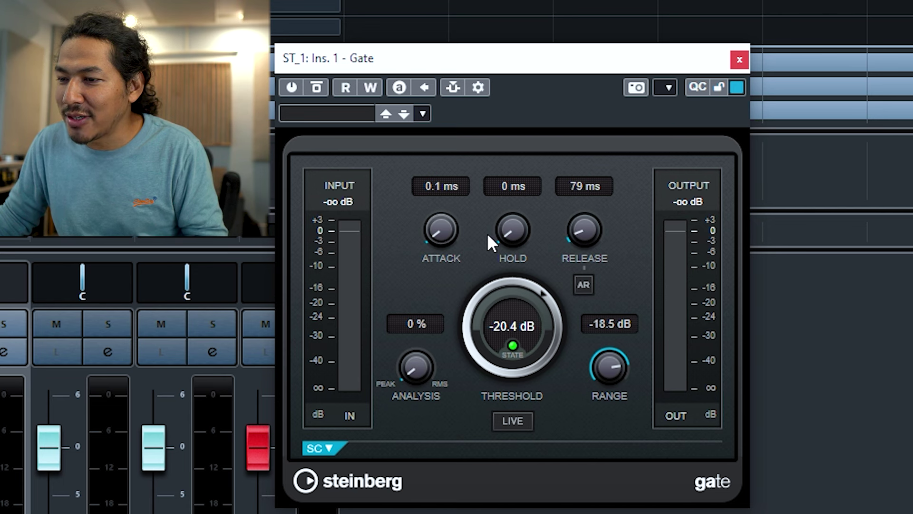
{"action": "left_click_drag", "start_coordinate": [593, 230], "coordinate": [598, 184]}
{"action": "left_click_drag", "start_coordinate": [584, 229], "coordinate": [594, 279]}
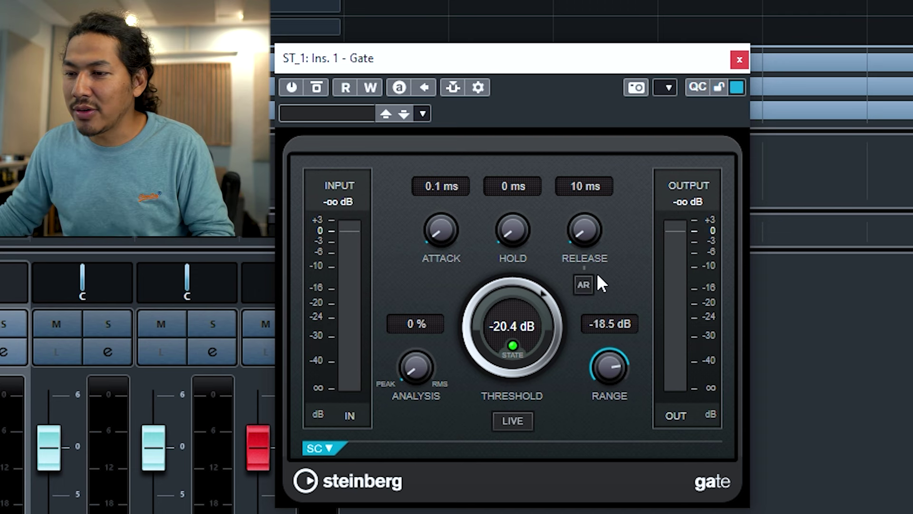
{"action": "left_click_drag", "start_coordinate": [518, 203], "coordinate": [522, 253]}
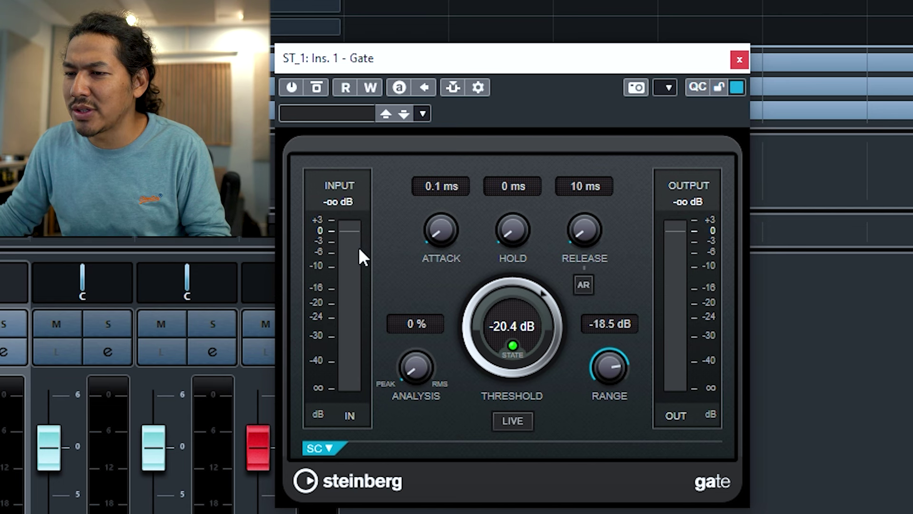
{"action": "mouse_move", "coordinate": [446, 237]}
{"action": "left_mouse_down"}
{"action": "mouse_move", "coordinate": [441, 180]}
{"action": "mouse_move", "coordinate": [445, 242]}
{"action": "left_mouse_up"}
{"action": "left_click_drag", "start_coordinate": [520, 195], "coordinate": [526, 257]}
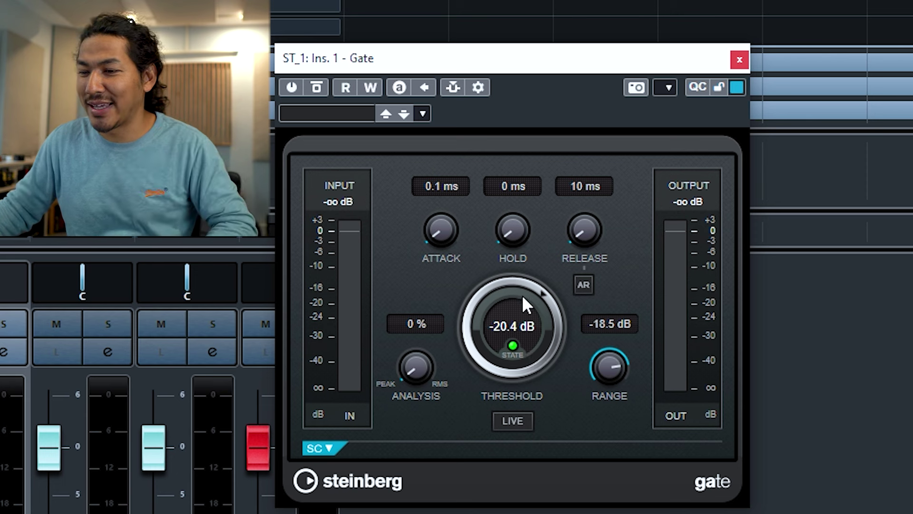
{"action": "left_click_drag", "start_coordinate": [433, 224], "coordinate": [502, 242]}
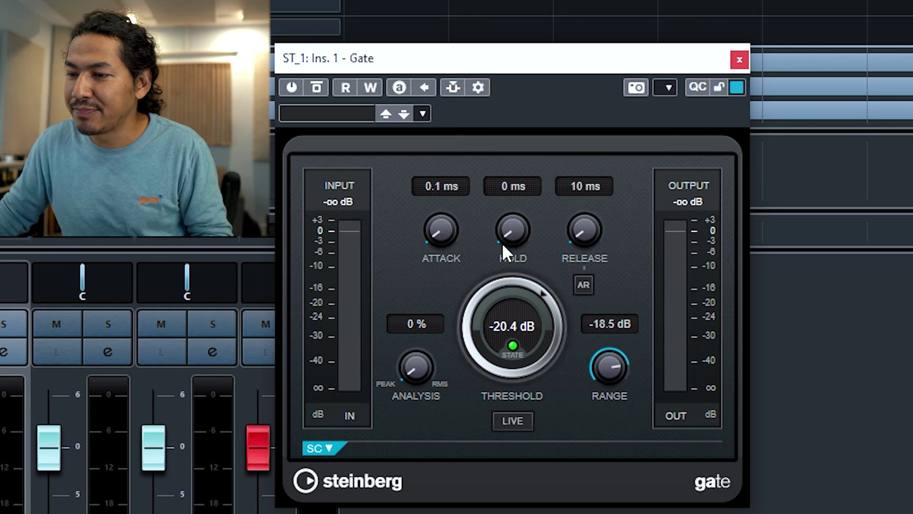
Step: Nudge the gate's threshold to -20.3 dB, and take the range down to -∞ and back up to -18.0 dB
{"action": "scroll", "coordinate": [504, 320], "scroll_direction": "up", "scroll_amount": 1}
{"action": "left_click_drag", "start_coordinate": [602, 367], "coordinate": [603, 471]}
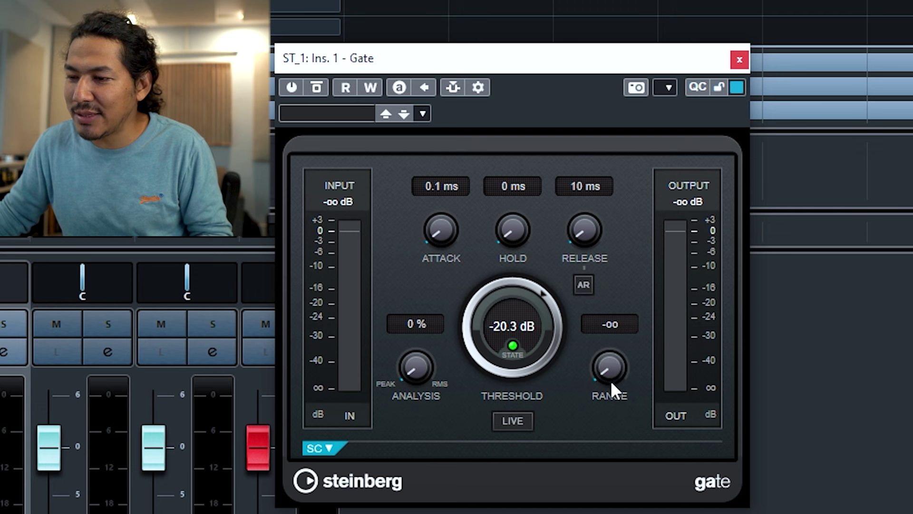
{"action": "left_click_drag", "start_coordinate": [611, 380], "coordinate": [637, 206]}
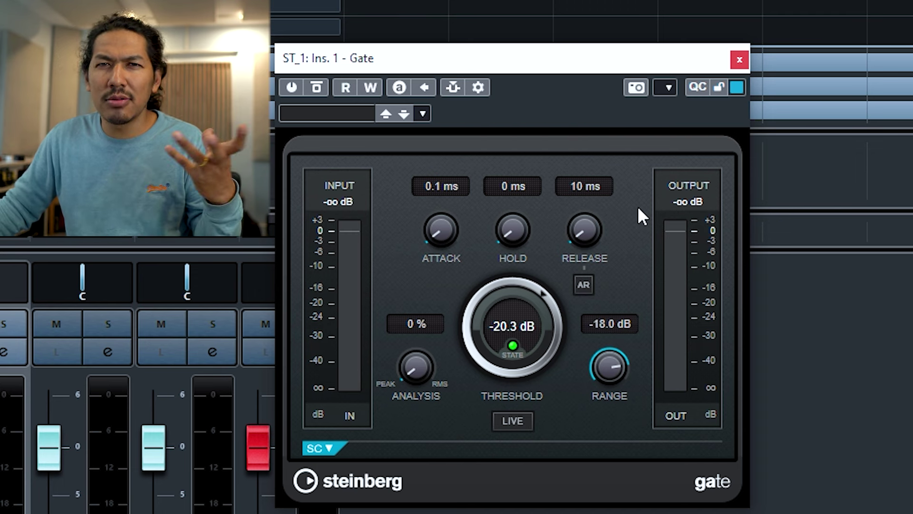
Step: Sweep the gate's range down and up again through -17.5 dB and -14.0 dB, stopping at -14.5 dB
{"action": "scroll", "coordinate": [628, 372], "scroll_direction": "down", "scroll_amount": 5}
{"action": "left_click_drag", "start_coordinate": [628, 373], "coordinate": [626, 473]}
{"action": "left_click_drag", "start_coordinate": [620, 368], "coordinate": [633, 234]}
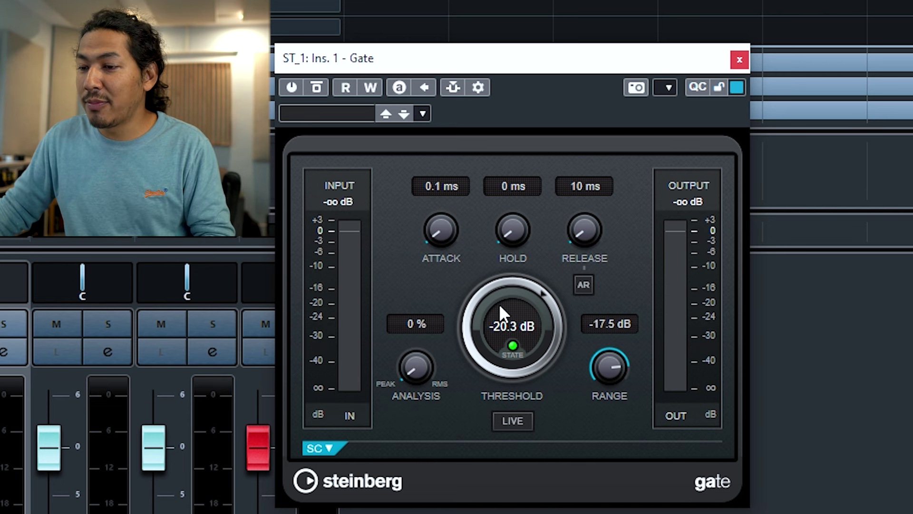
{"action": "mouse_move", "coordinate": [600, 362]}
{"action": "left_mouse_down"}
{"action": "mouse_move", "coordinate": [599, 410]}
{"action": "mouse_move", "coordinate": [598, 346]}
{"action": "left_mouse_up"}
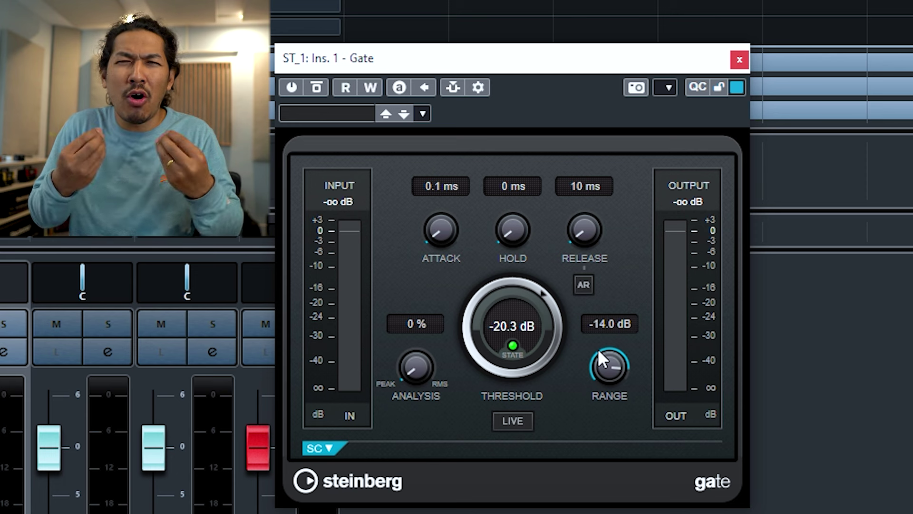
{"action": "mouse_move", "coordinate": [598, 349]}
{"action": "left_mouse_down"}
{"action": "mouse_move", "coordinate": [597, 418]}
{"action": "mouse_move", "coordinate": [595, 358]}
{"action": "left_mouse_up"}
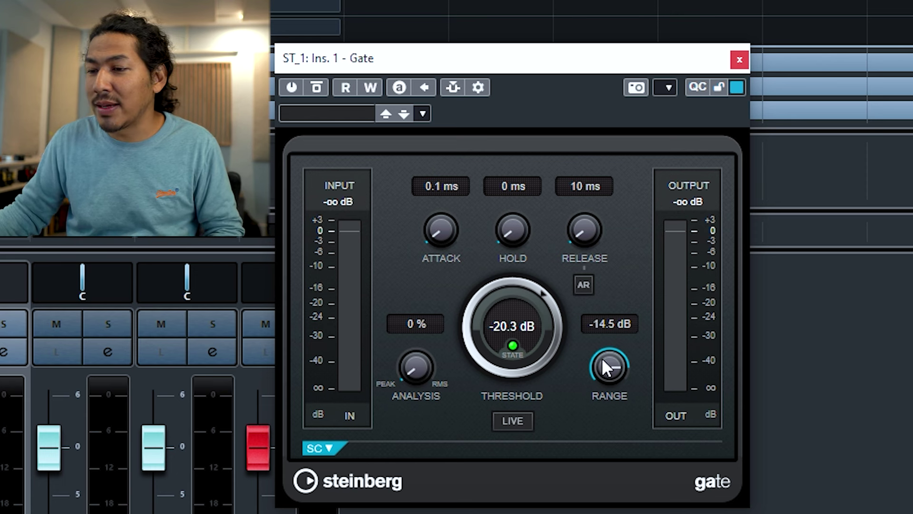
Step: Lower the gate's range in stages through -22.0 dB and -24.5 dB to -30.0 dB
{"action": "left_click_drag", "start_coordinate": [606, 363], "coordinate": [608, 392]}
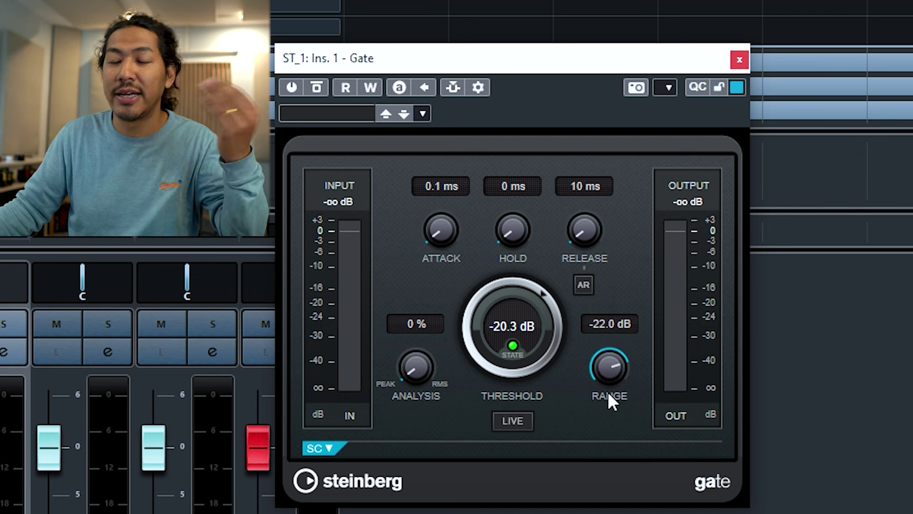
{"action": "mouse_move", "coordinate": [593, 361]}
{"action": "left_mouse_down"}
{"action": "mouse_move", "coordinate": [601, 372]}
{"action": "mouse_move", "coordinate": [583, 466]}
{"action": "mouse_move", "coordinate": [593, 365]}
{"action": "left_mouse_up"}
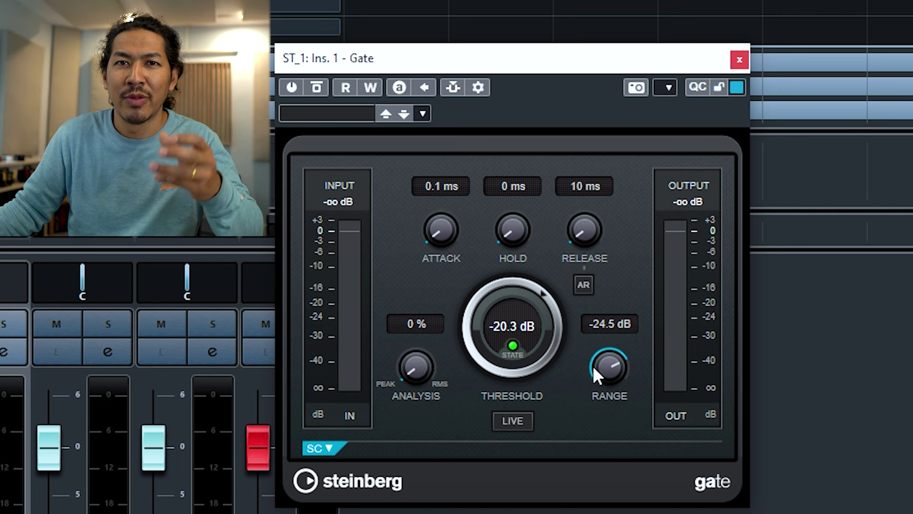
{"action": "mouse_move", "coordinate": [593, 369]}
{"action": "left_mouse_down"}
{"action": "mouse_move", "coordinate": [594, 442]}
{"action": "mouse_move", "coordinate": [586, 438]}
{"action": "mouse_move", "coordinate": [594, 379]}
{"action": "left_mouse_up"}
{"action": "left_click_drag", "start_coordinate": [437, 362], "coordinate": [412, 439]}
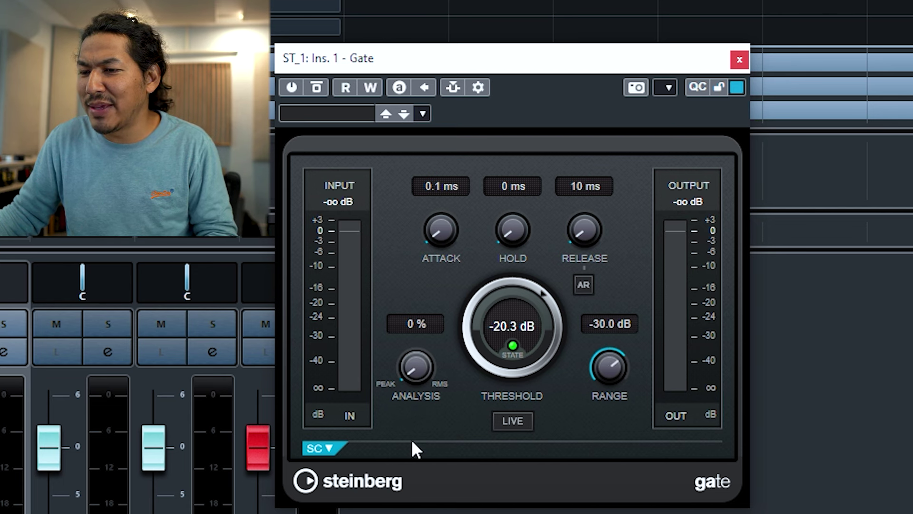
{"action": "left_click_drag", "start_coordinate": [408, 336], "coordinate": [440, 462]}
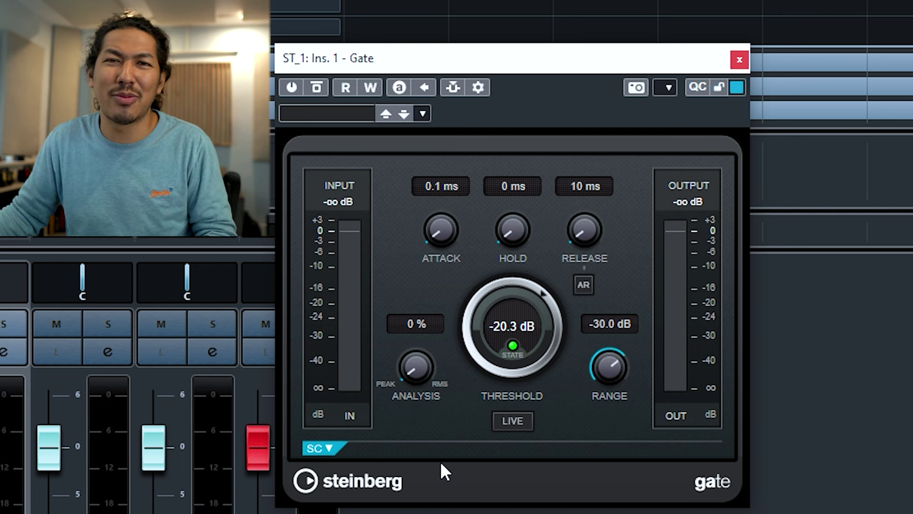
{"action": "left_click_drag", "start_coordinate": [419, 366], "coordinate": [429, 389]}
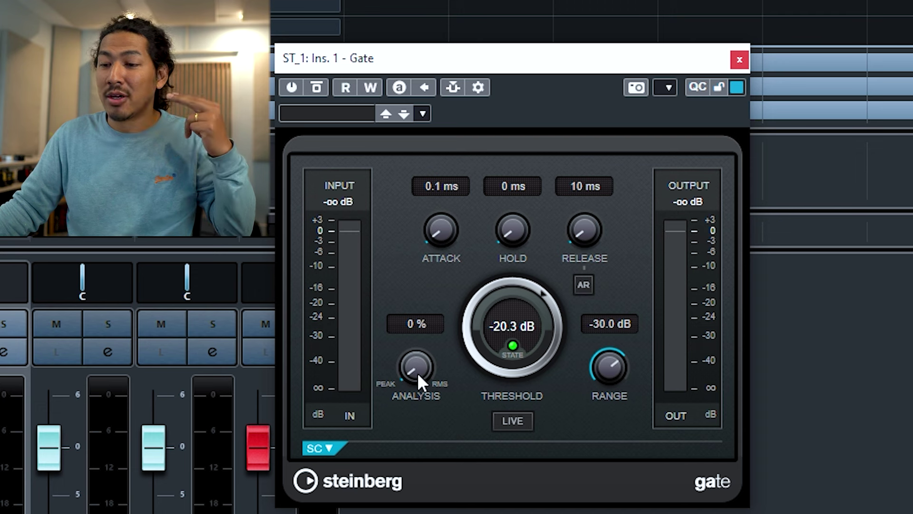
{"action": "left_click_drag", "start_coordinate": [417, 372], "coordinate": [438, 420]}
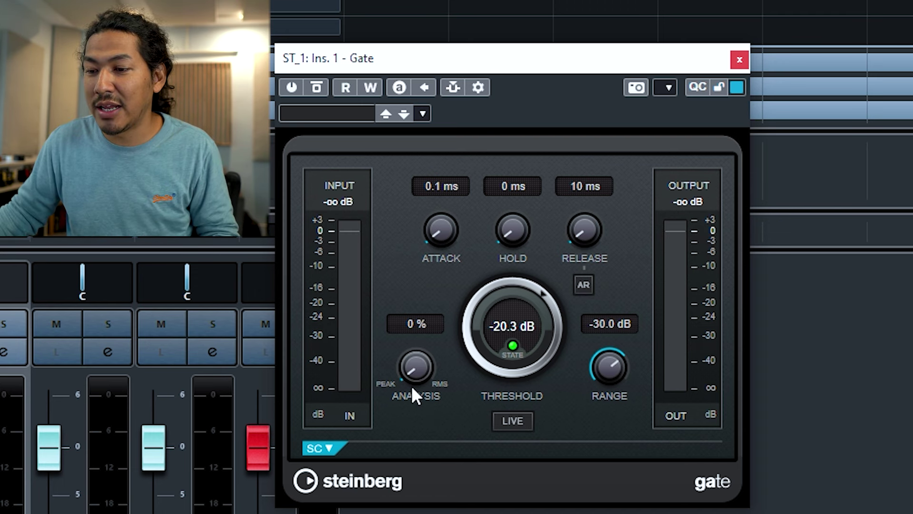
Step: Turn the gate's analysis fully to peak at 0 % and set the threshold to -21.5 dB
{"action": "left_click_drag", "start_coordinate": [412, 379], "coordinate": [483, 440]}
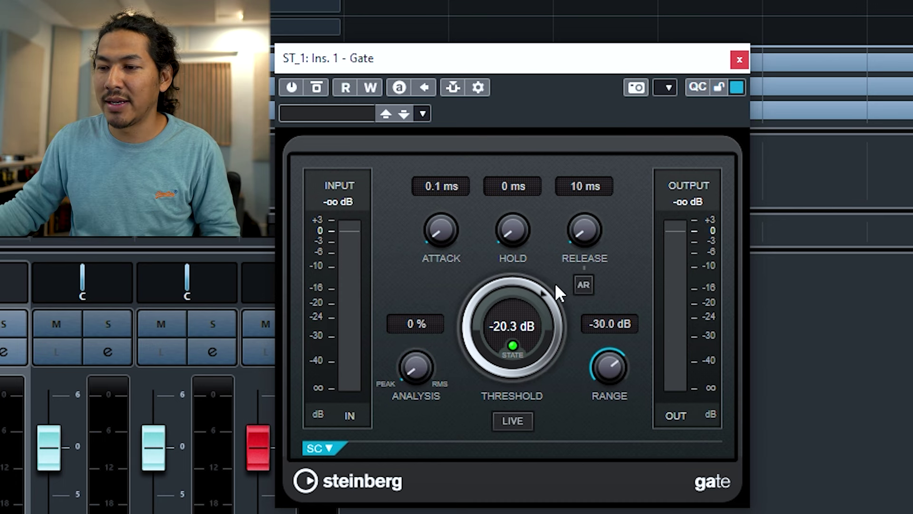
{"action": "left_click_drag", "start_coordinate": [508, 305], "coordinate": [518, 320]}
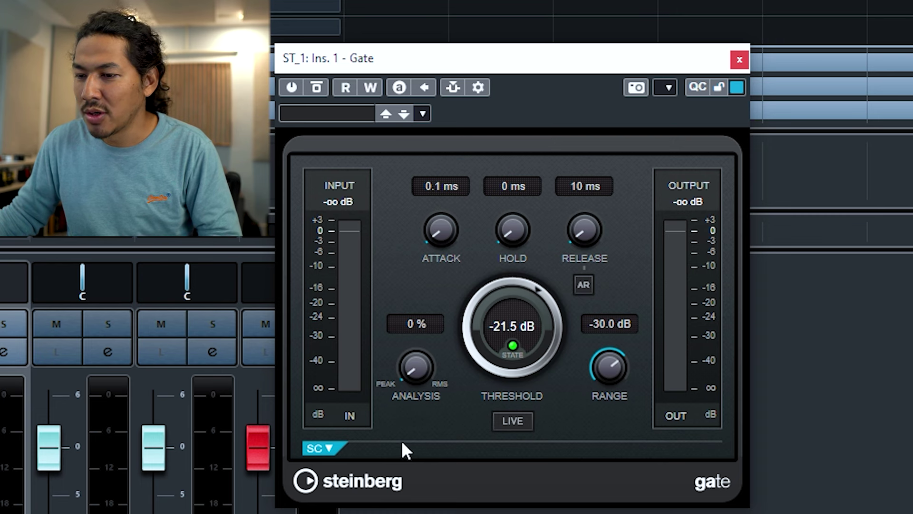
Step: Move the gate window higher, expand its side-chain section and choose the high-pass filter type
{"action": "left_click_drag", "start_coordinate": [577, 68], "coordinate": [601, 18]}
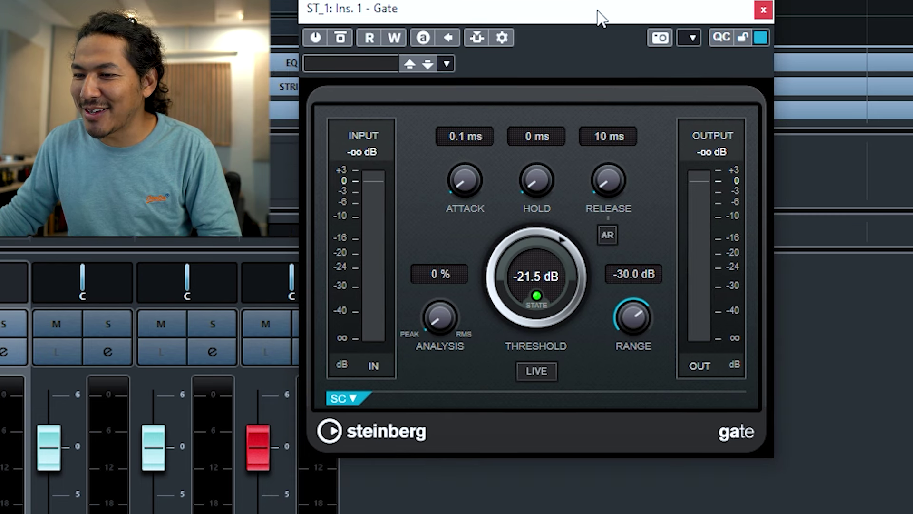
{"action": "left_click", "coordinate": [352, 400]}
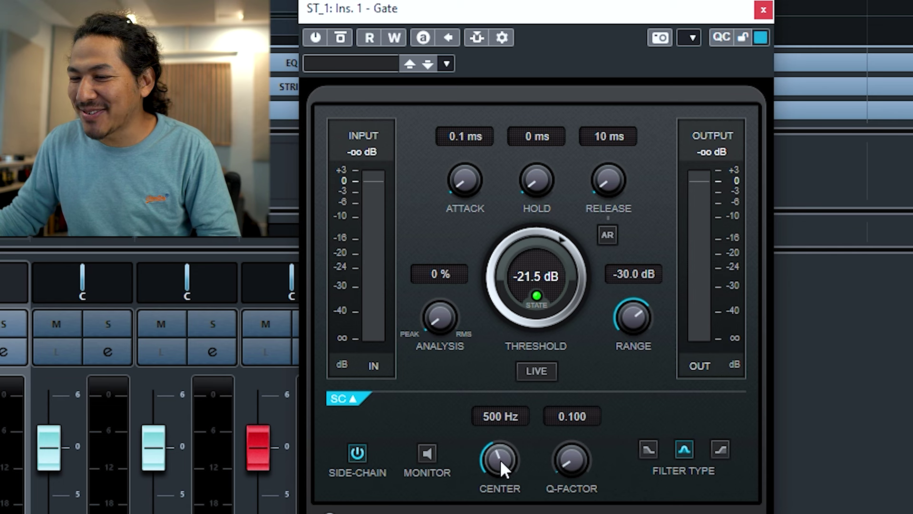
{"action": "left_click", "coordinate": [720, 451]}
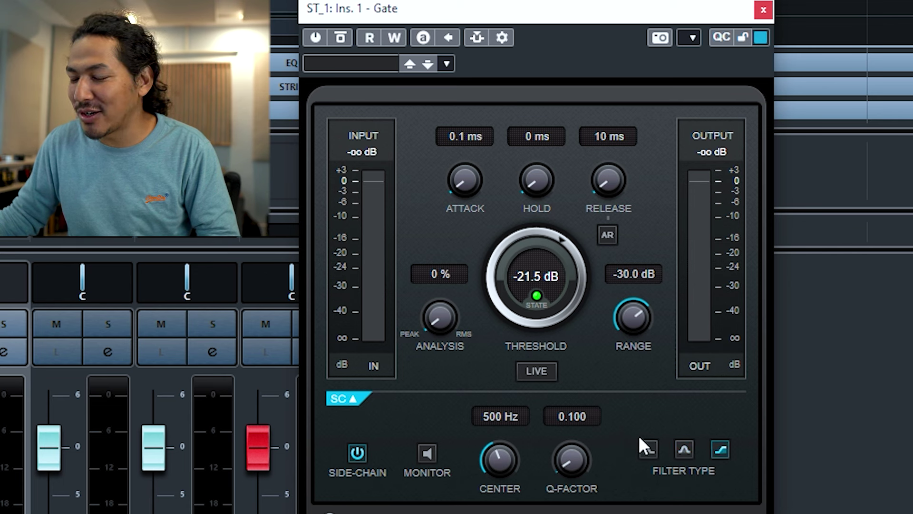
Step: Sweep the side-chain filter's center frequency through 121 Hz and 207 Hz to 63 Hz, and collapse the side-chain section
{"action": "left_click_drag", "start_coordinate": [498, 453], "coordinate": [498, 483]}
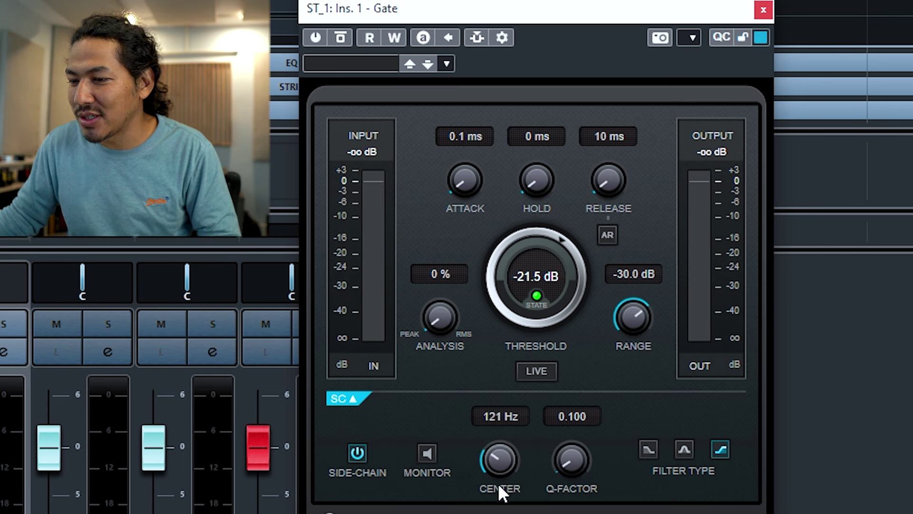
{"action": "scroll", "coordinate": [502, 423], "scroll_direction": "up", "scroll_amount": 2}
{"action": "scroll", "coordinate": [503, 463], "scroll_direction": "up", "scroll_amount": 2}
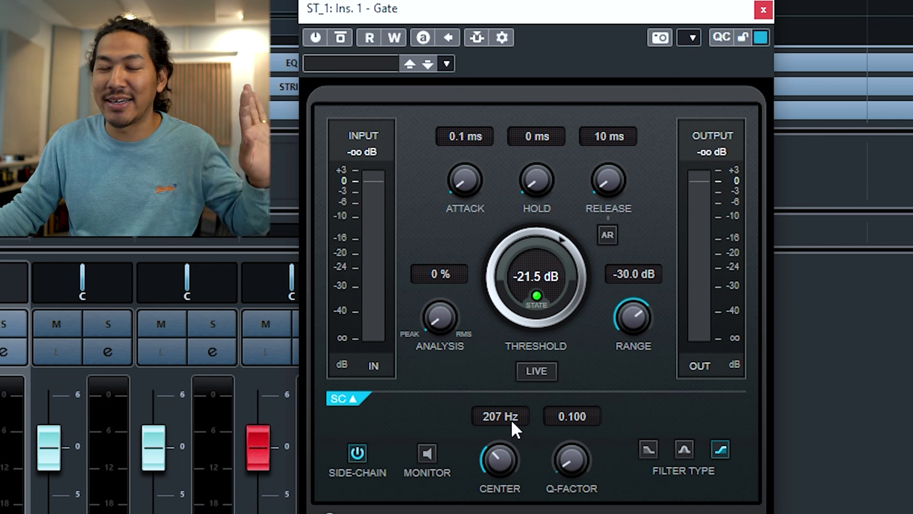
{"action": "left_click_drag", "start_coordinate": [509, 464], "coordinate": [513, 502]}
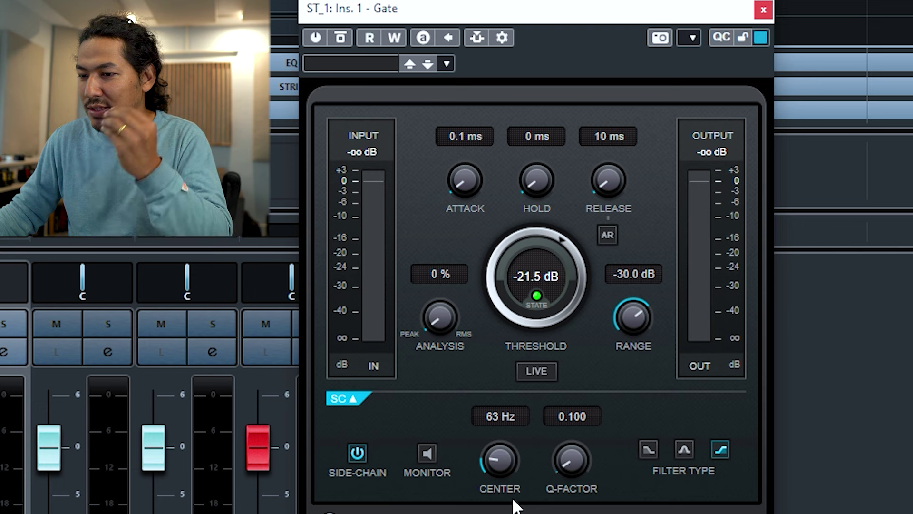
{"action": "left_click", "coordinate": [349, 396]}
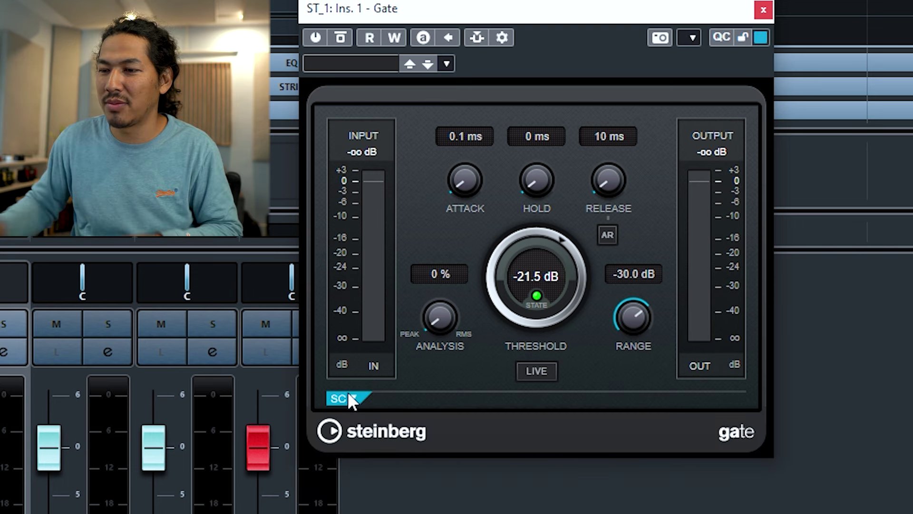
Step: Vary the gate's threshold, attack and release up and down, passing through -30.8 dB, 65.1 ms and 35 ms
{"action": "scroll", "coordinate": [513, 276], "scroll_direction": "down", "scroll_amount": 8}
{"action": "scroll", "coordinate": [476, 144], "scroll_direction": "up", "scroll_amount": 5}
{"action": "scroll", "coordinate": [476, 145], "scroll_direction": "down", "scroll_amount": 3}
{"action": "scroll", "coordinate": [609, 174], "scroll_direction": "up", "scroll_amount": 3}
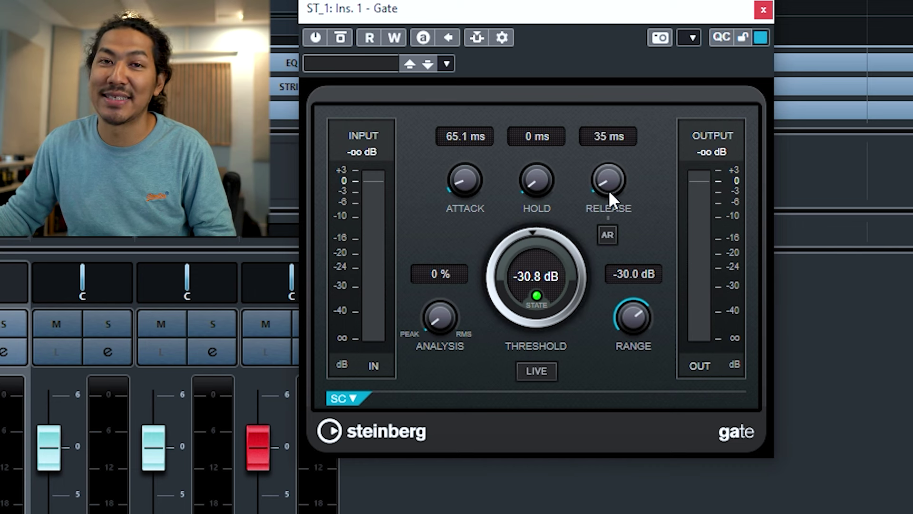
{"action": "scroll", "coordinate": [608, 190], "scroll_direction": "down", "scroll_amount": 3}
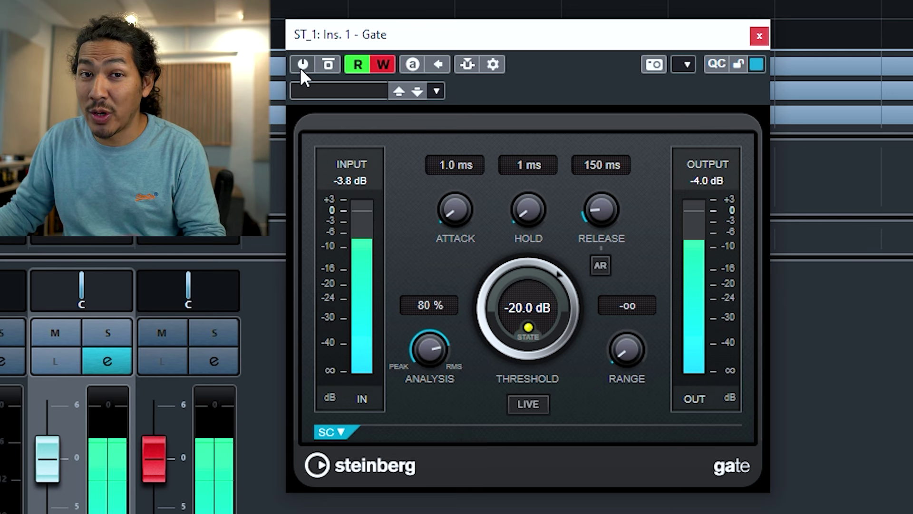
Step: Activate the gate and sweep its threshold through -60.0 dB, -6.6 dB, 0.0 dB and -15.9 dB, stopping at -28.5 dB
{"action": "left_click", "coordinate": [302, 64]}
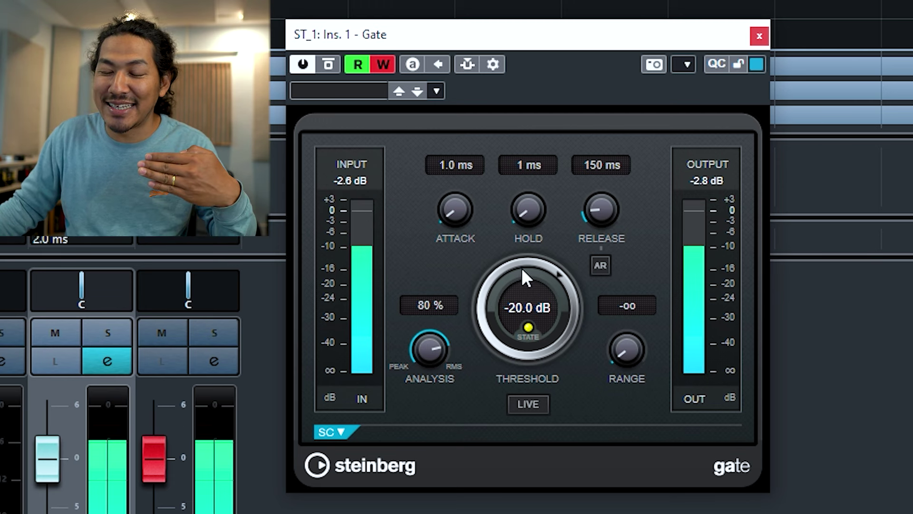
{"action": "left_click_drag", "start_coordinate": [521, 268], "coordinate": [505, 396]}
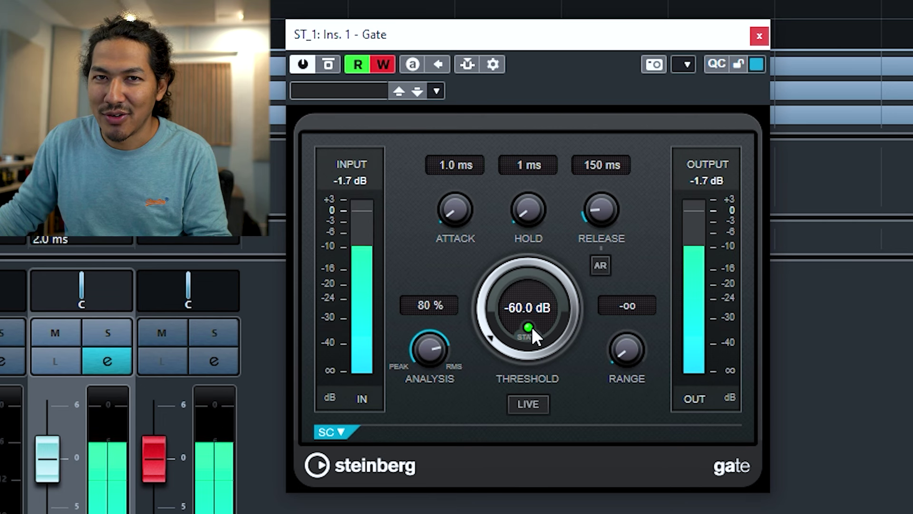
{"action": "left_click_drag", "start_coordinate": [505, 316], "coordinate": [534, 249]}
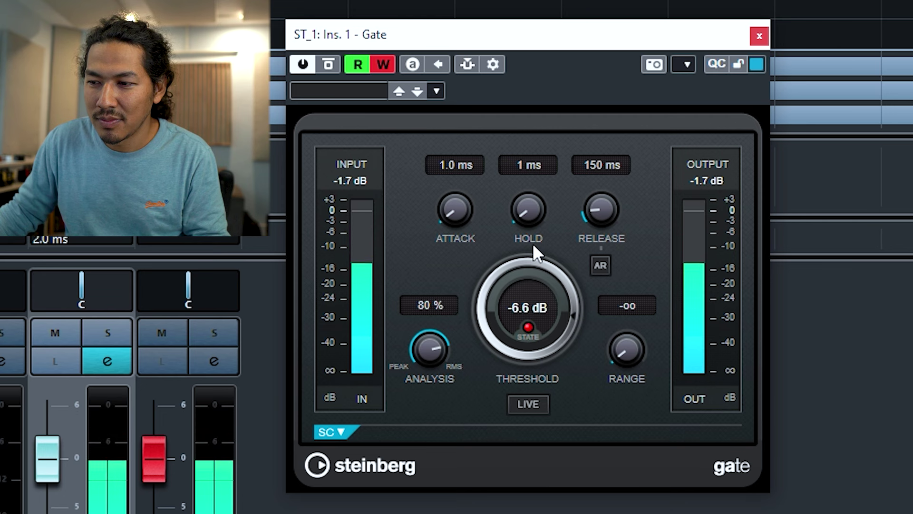
{"action": "left_click_drag", "start_coordinate": [548, 204], "coordinate": [522, 225]}
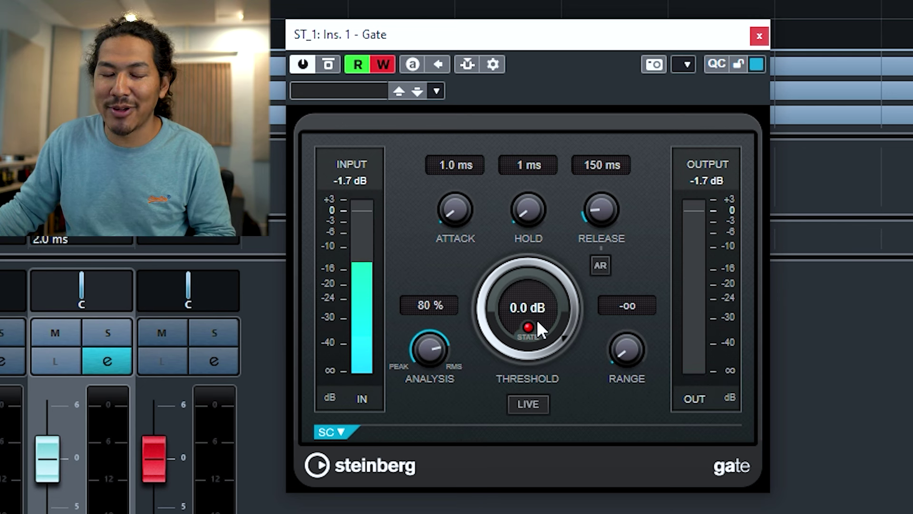
{"action": "left_click_drag", "start_coordinate": [537, 319], "coordinate": [512, 325]}
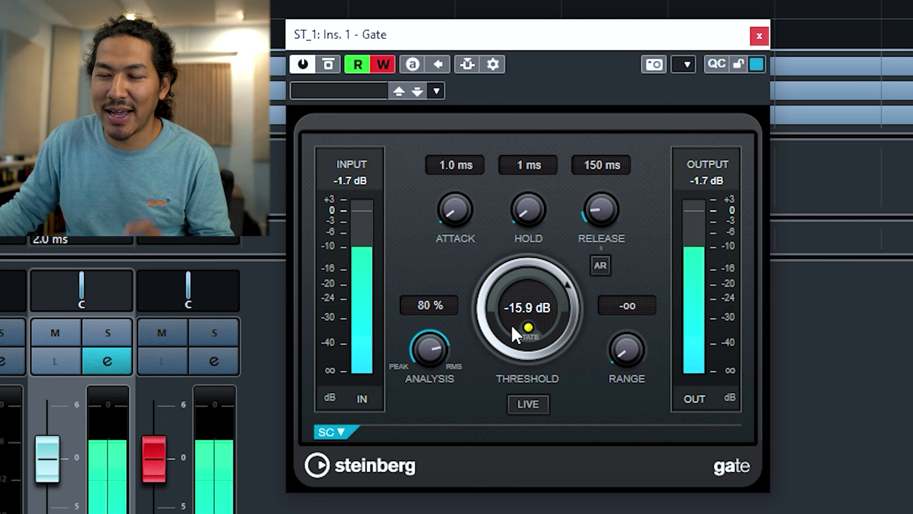
{"action": "left_click_drag", "start_coordinate": [501, 295], "coordinate": [506, 335]}
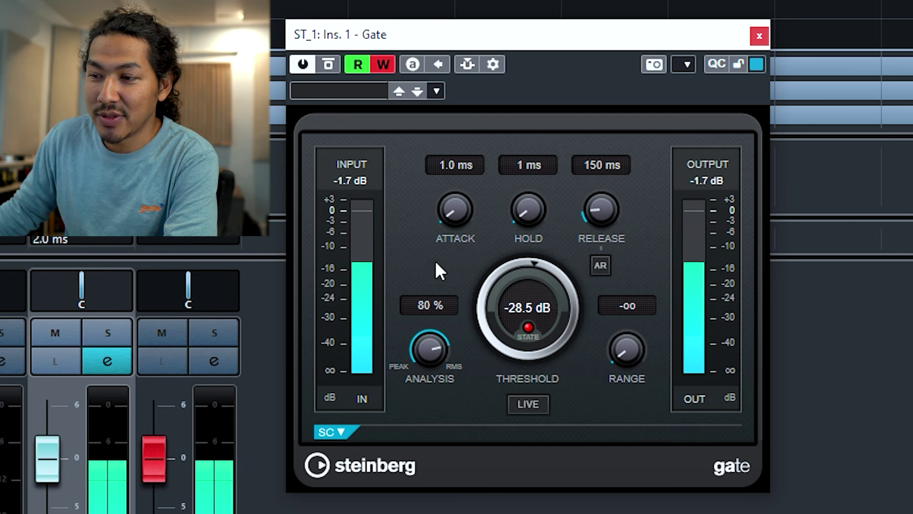
Step: Set the gate's attack to 0.1 ms, try a slow attack of 380.1 ms, and return it to 0.1 ms
{"action": "left_click_drag", "start_coordinate": [455, 215], "coordinate": [470, 286]}
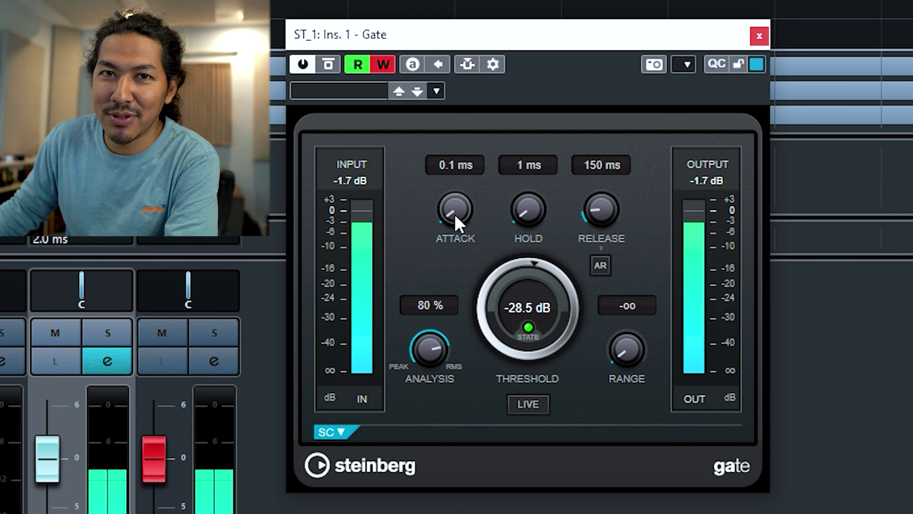
{"action": "left_click_drag", "start_coordinate": [455, 214], "coordinate": [449, 134]}
{"action": "scroll", "coordinate": [450, 205], "scroll_direction": "up", "scroll_amount": 4}
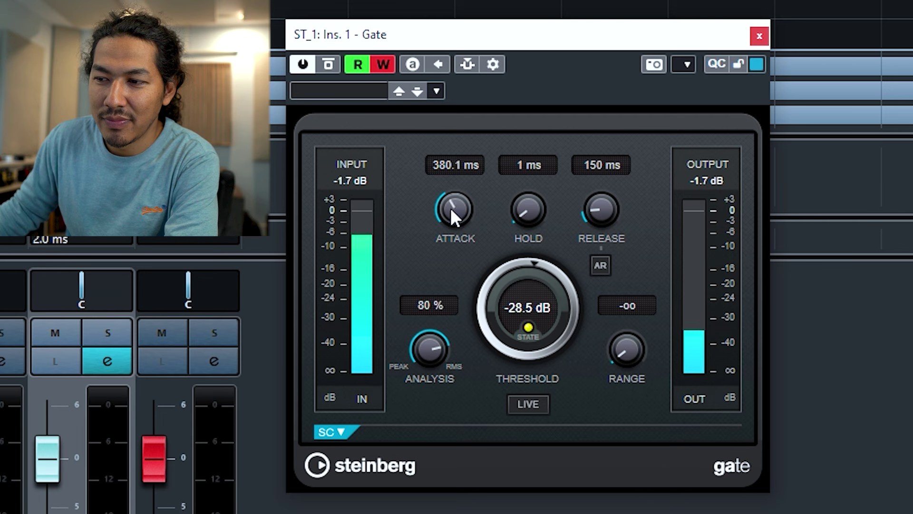
{"action": "left_click_drag", "start_coordinate": [453, 205], "coordinate": [471, 325]}
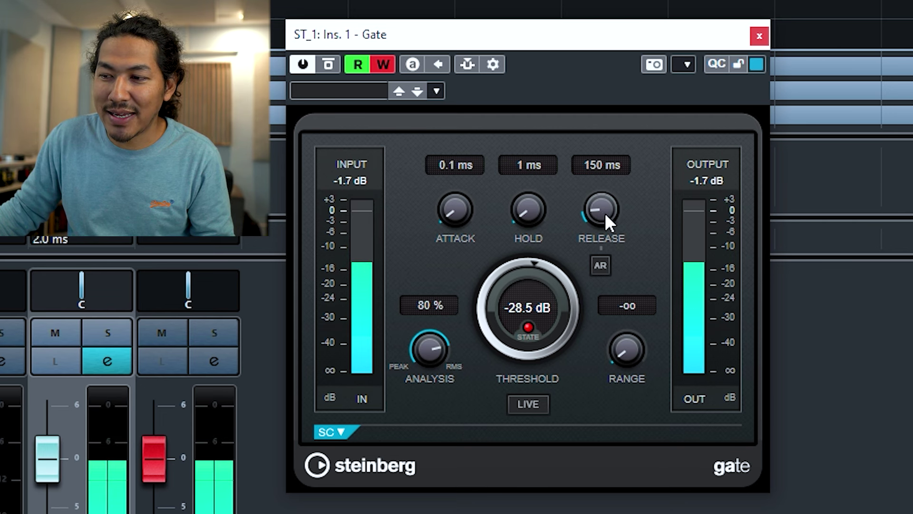
Step: Sweep the gate's release through 506 ms, 10 ms and 292 ms, stopping at 277 ms
{"action": "left_click_drag", "start_coordinate": [605, 213], "coordinate": [606, 142]}
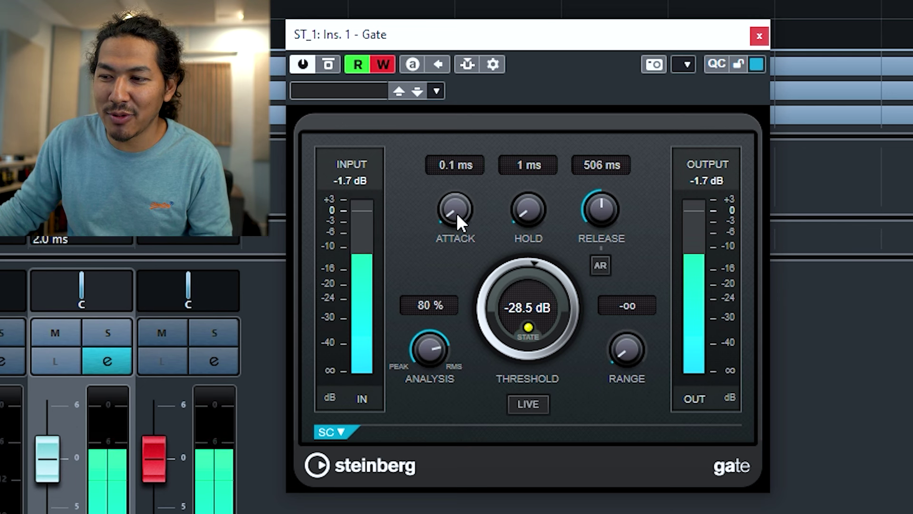
{"action": "left_click_drag", "start_coordinate": [602, 203], "coordinate": [597, 362]}
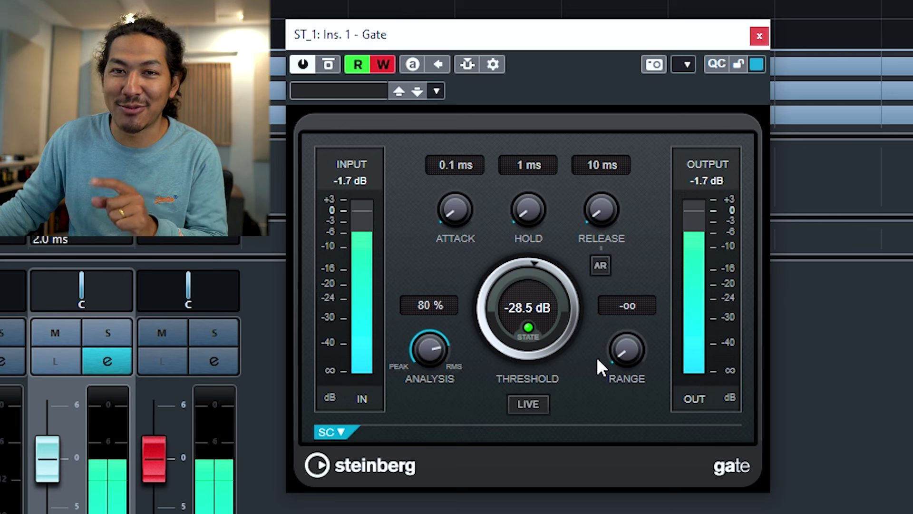
{"action": "left_click_drag", "start_coordinate": [603, 221], "coordinate": [608, 151]}
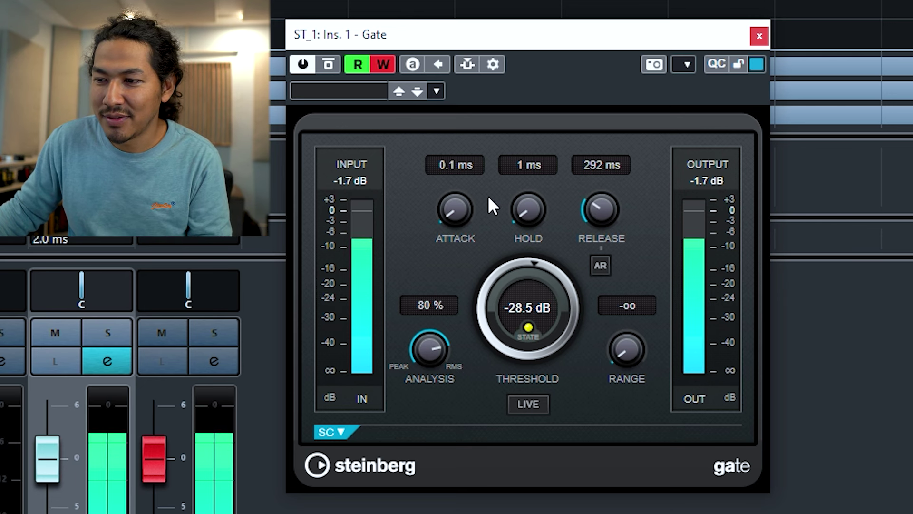
{"action": "mouse_move", "coordinate": [453, 198]}
{"action": "left_mouse_down"}
{"action": "mouse_move", "coordinate": [454, 187]}
{"action": "mouse_move", "coordinate": [457, 209]}
{"action": "left_mouse_up"}
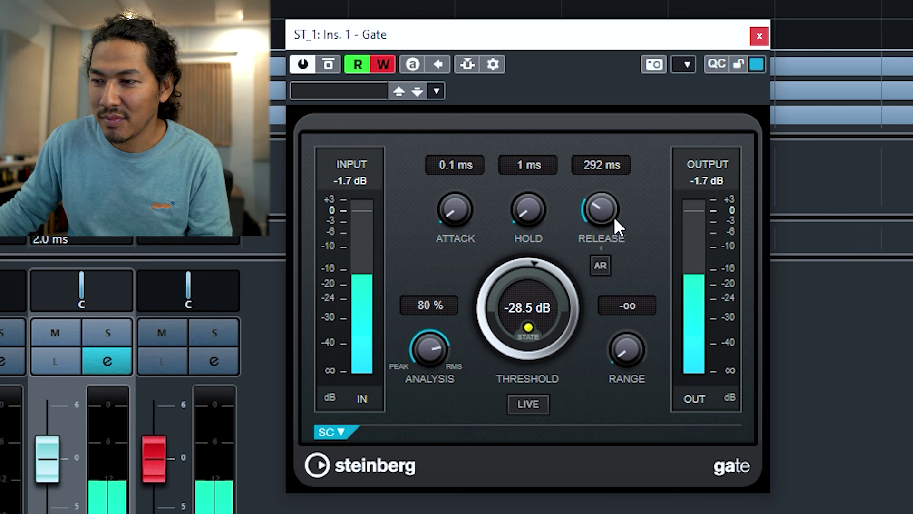
{"action": "scroll", "coordinate": [608, 210], "scroll_direction": "down", "scroll_amount": 3}
{"action": "scroll", "coordinate": [595, 211], "scroll_direction": "up", "scroll_amount": 2}
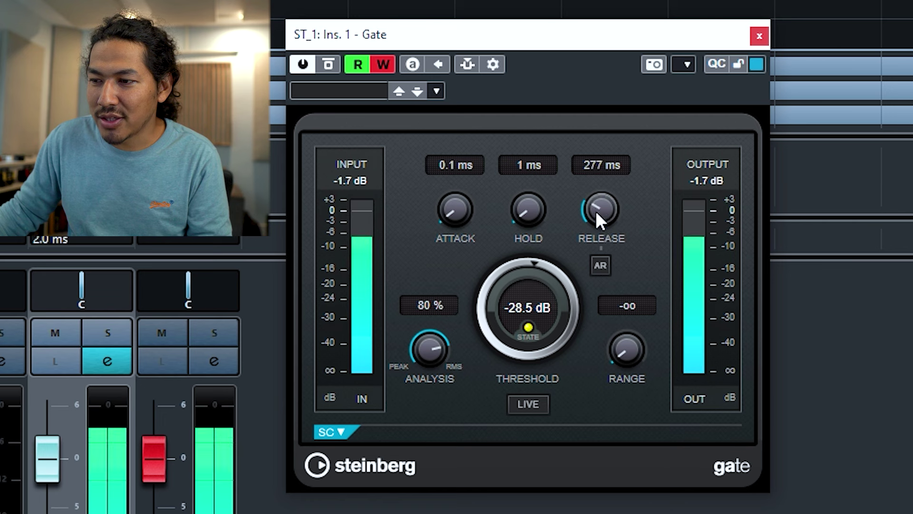
Step: Raise the gate's threshold through -25.5 dB to -23.4 dB
{"action": "left_click_drag", "start_coordinate": [498, 302], "coordinate": [507, 220]}
{"action": "scroll", "coordinate": [498, 270], "scroll_direction": "up", "scroll_amount": 6}
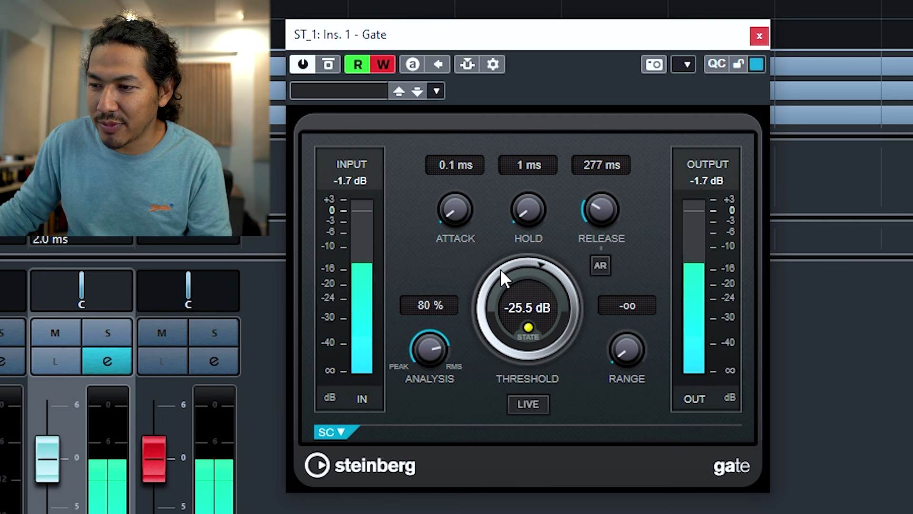
{"action": "scroll", "coordinate": [499, 270], "scroll_direction": "up", "scroll_amount": 1}
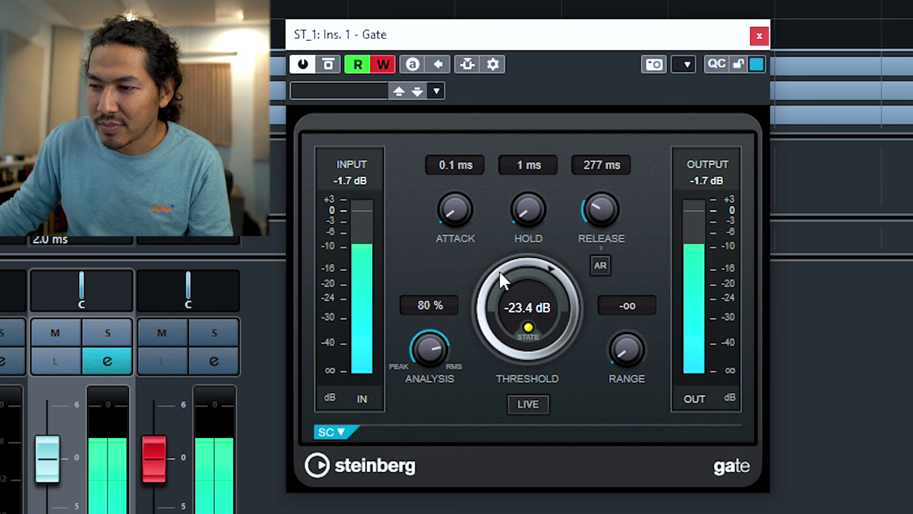
Step: Raise the gate's range through -18.0 dB to -10.0 dB, and set the analysis to 0 %
{"action": "left_click_drag", "start_coordinate": [630, 361], "coordinate": [655, 220]}
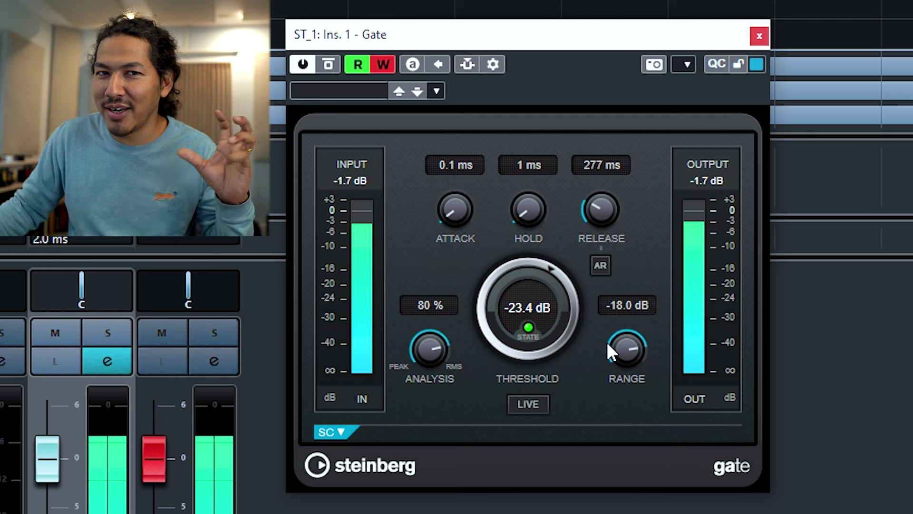
{"action": "left_click_drag", "start_coordinate": [619, 342], "coordinate": [618, 324]}
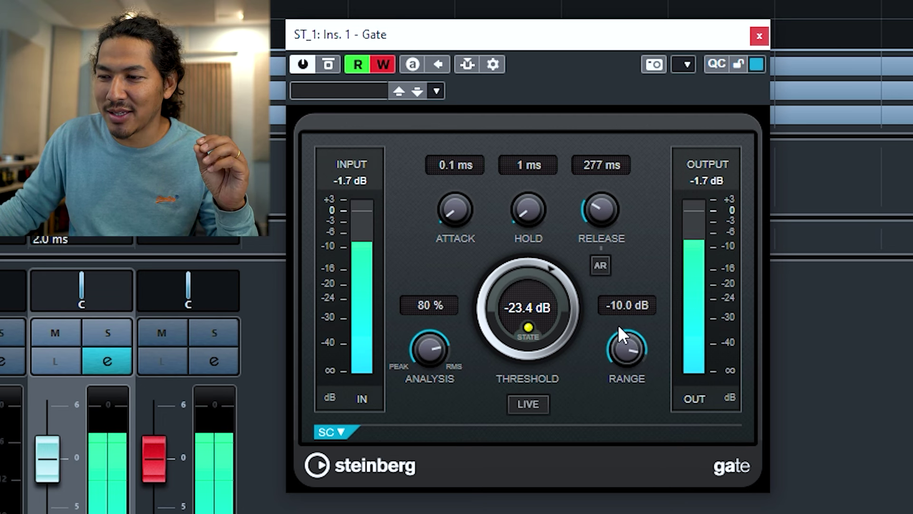
{"action": "left_click_drag", "start_coordinate": [438, 342], "coordinate": [428, 500]}
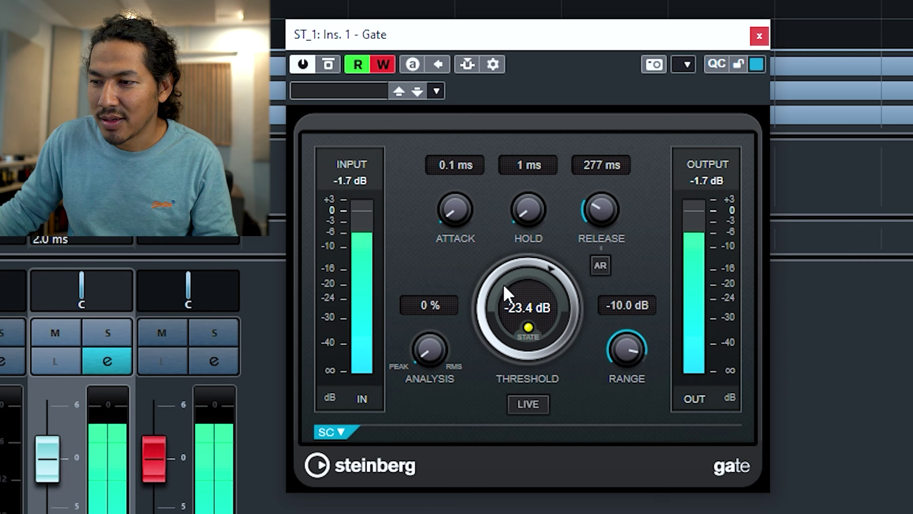
Step: Take the gate's release down to 10 ms and back up to 396 ms
{"action": "left_click_drag", "start_coordinate": [597, 201], "coordinate": [617, 377]}
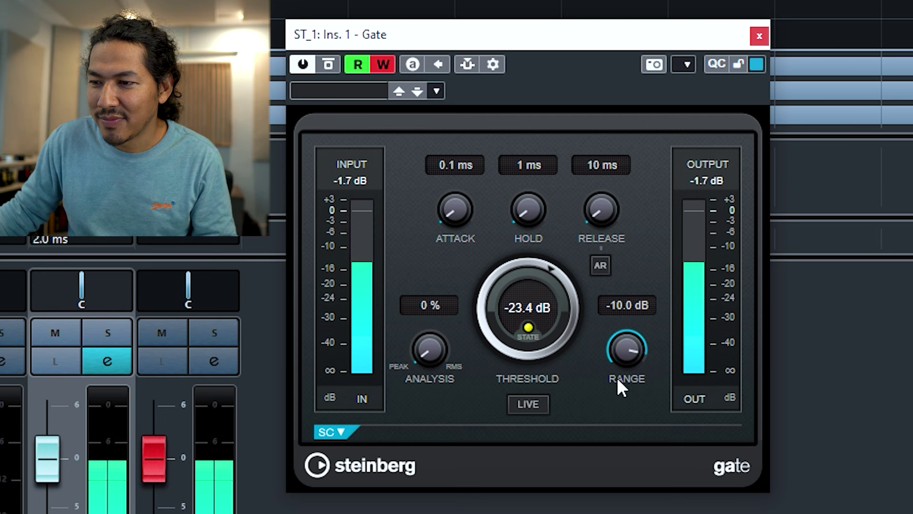
{"action": "left_click_drag", "start_coordinate": [603, 147], "coordinate": [603, 132]}
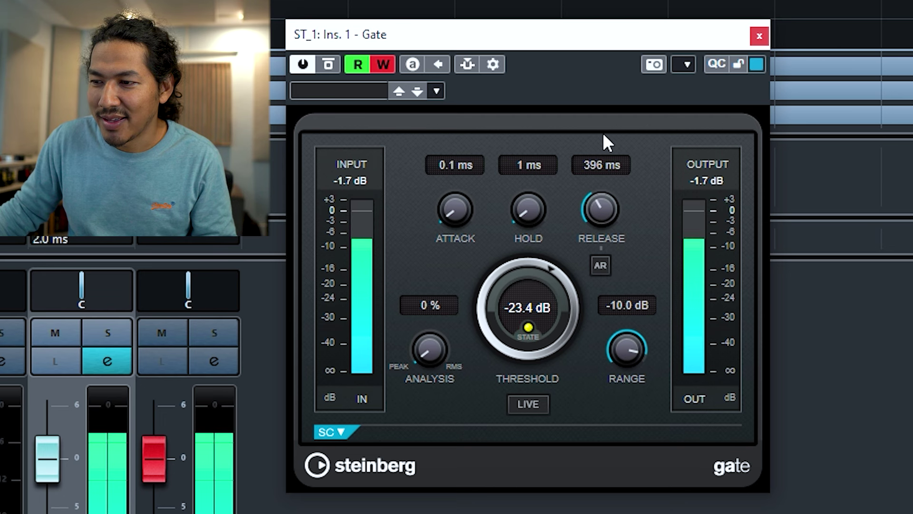